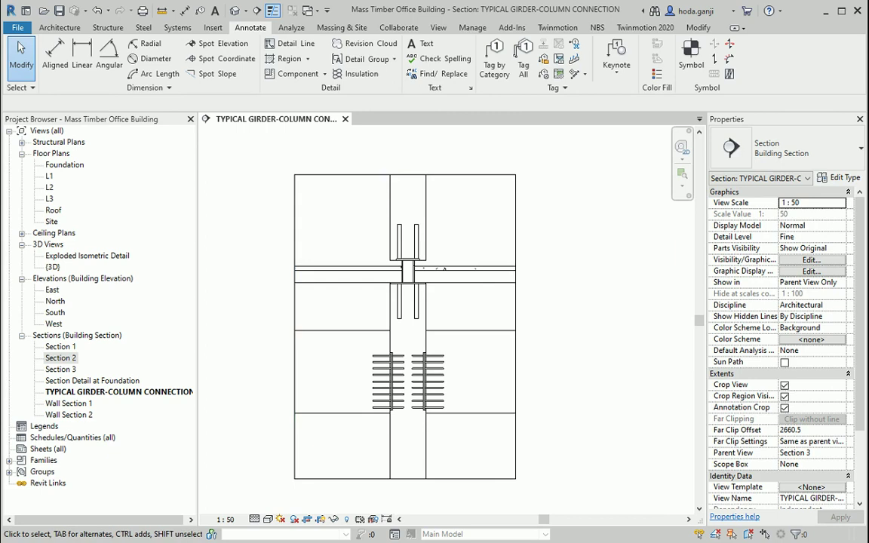
Step: Switch to Acrobat Reader to examine the typical girder-column connection detail, and return to the matching section view in Revit
key("alt+Tab")
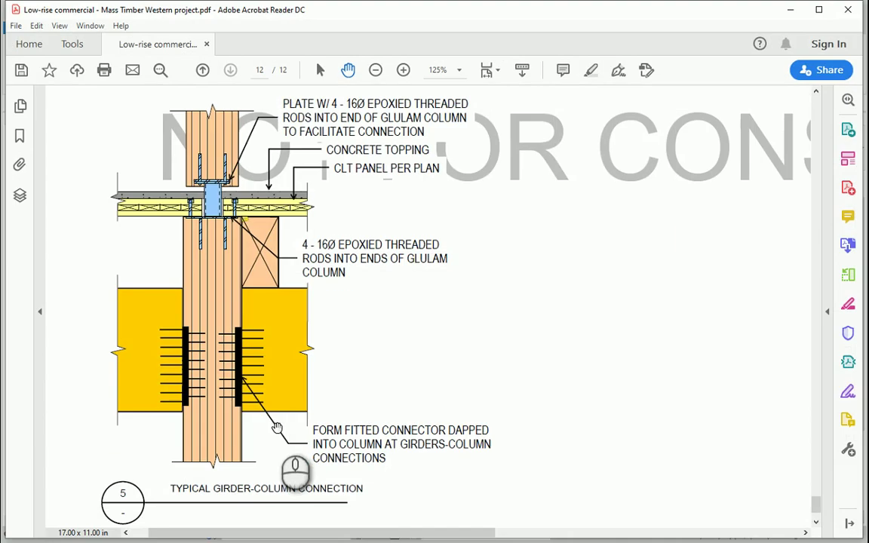
scroll(290, 421, "up", 3)
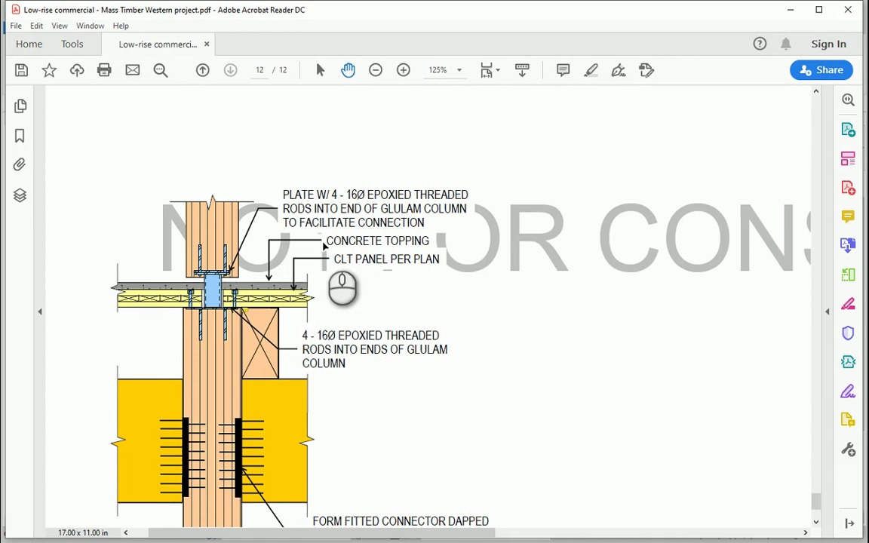
key("alt+Tab")
scroll(466, 318, "down", 2)
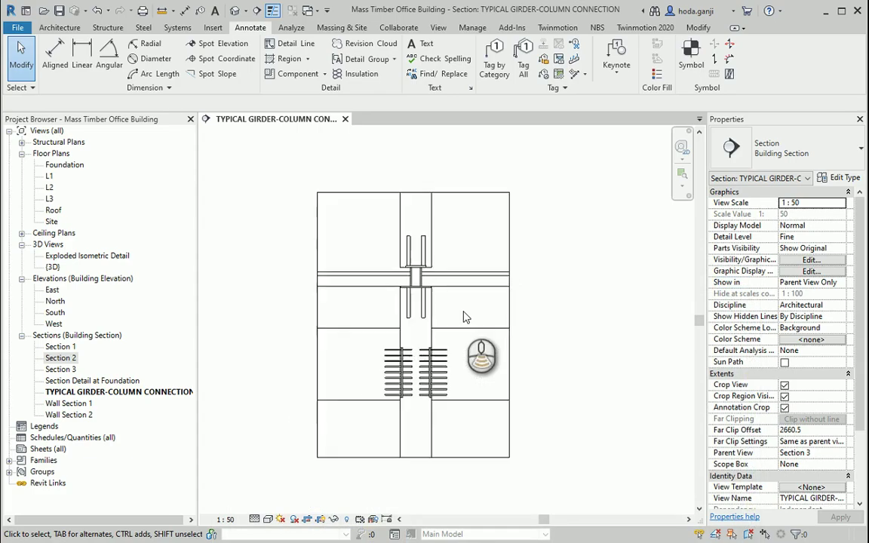
scroll(467, 309, "up", 1)
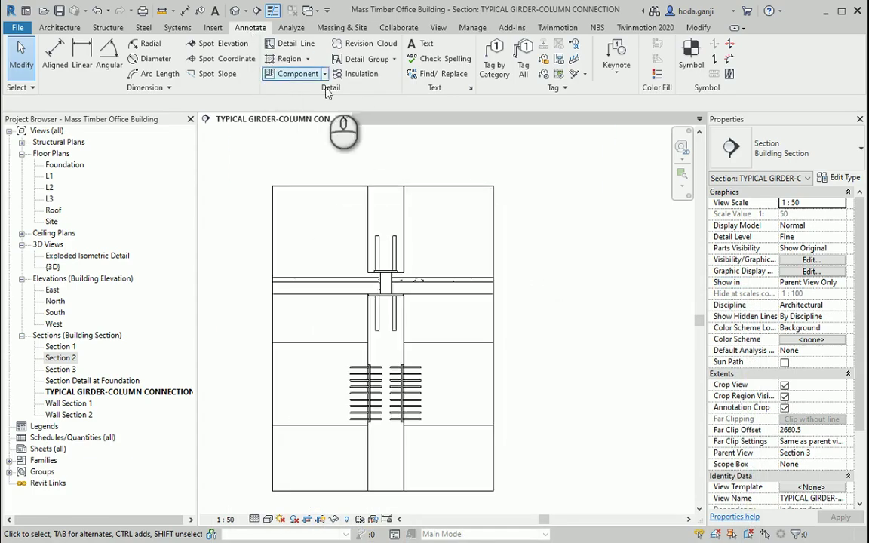
Step: Tag the girder on the right side of the column by category, with a leader and the tag below the girder
left_click(495, 57)
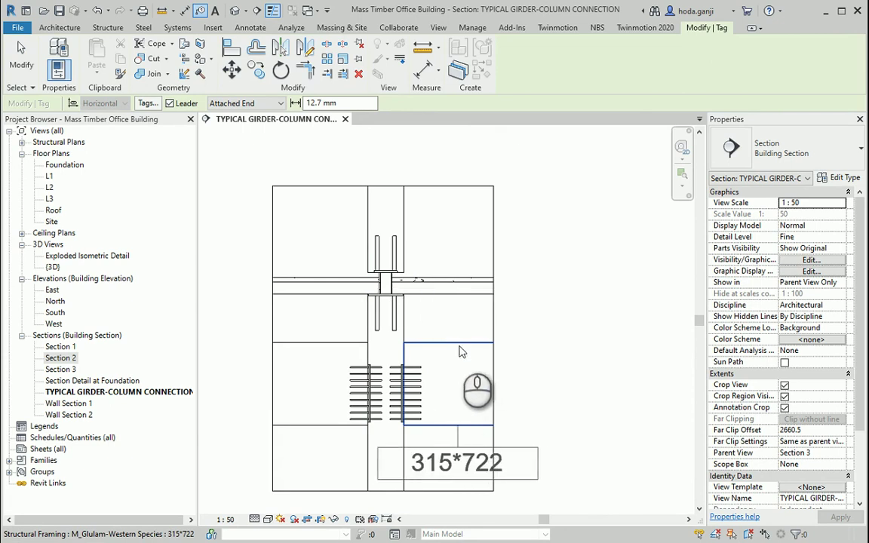
scroll(498, 258, "down", 1)
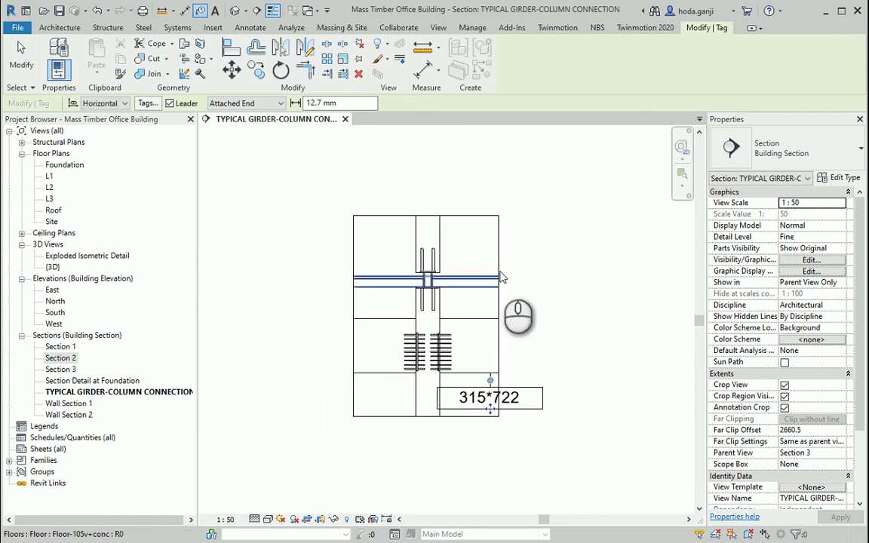
key("Escape")
Step: Extend the section's crop region slightly to the right and set the view scale to 1:25
left_click(499, 317)
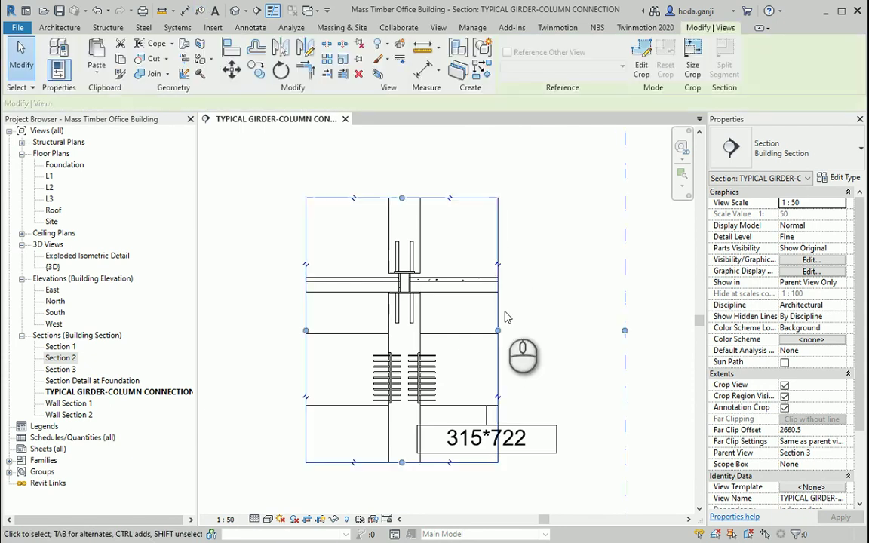
left_click_drag(498, 332, 514, 341)
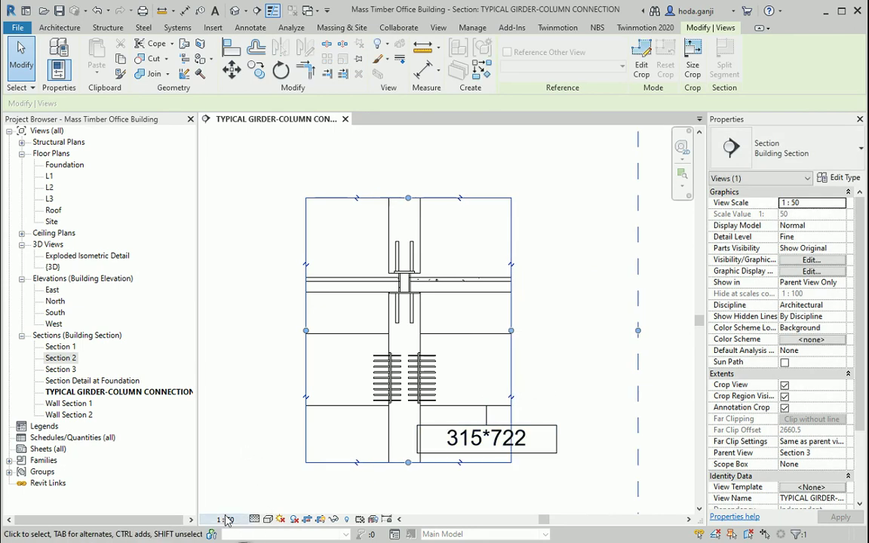
left_click(226, 521)
left_click(234, 404)
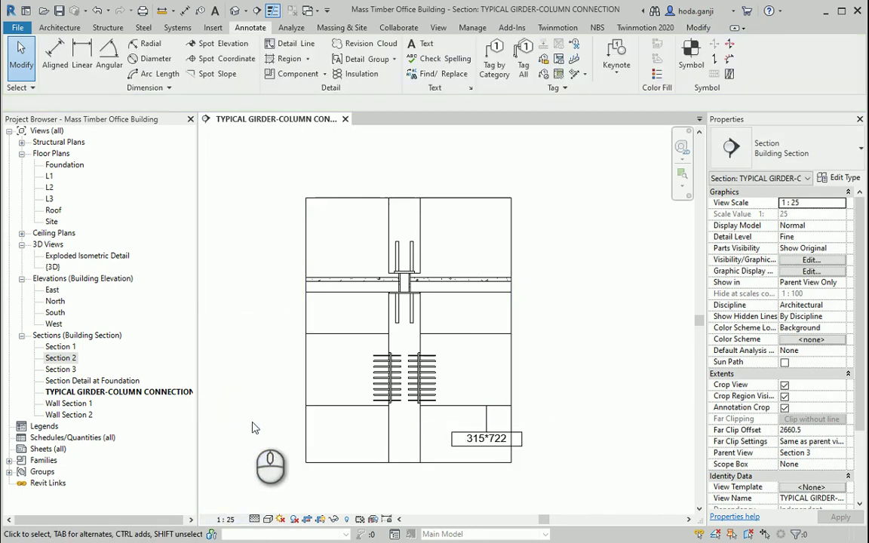
Step: Move the girder tag slightly to the left so it sits inside the crop region
scroll(544, 411, "up", 2)
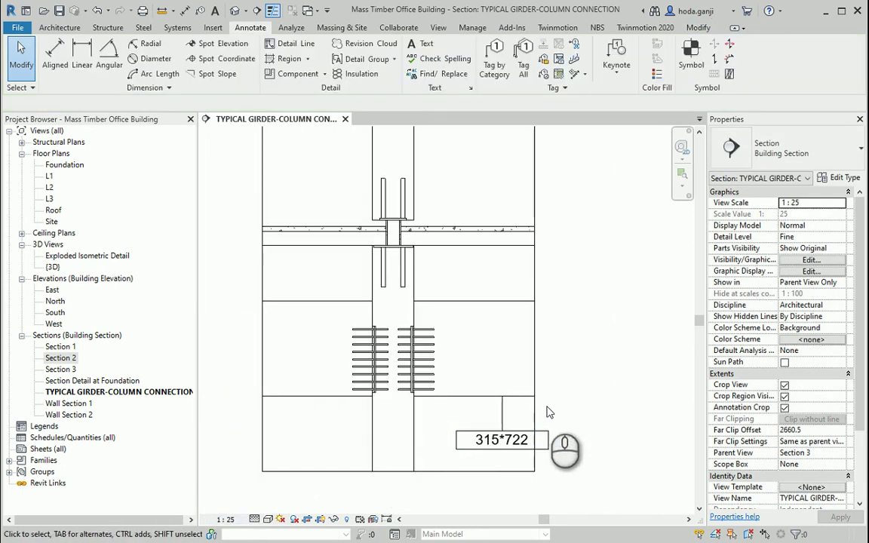
left_click(503, 426)
left_click_drag(500, 447, 481, 450)
left_click(560, 438)
scroll(567, 430, "down", 1)
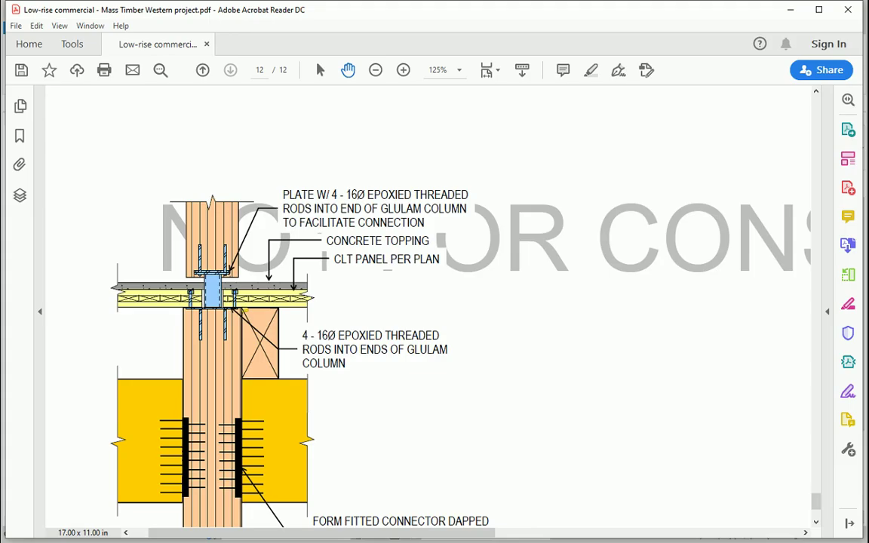
Step: In the Acrobat Reader detail, copy the callout text "PLATE W/ 4 - 16Ø EPOXIED THREADED RODS INTO END OF GLULAM COLUMN TO FACILITATE CONNECTION"
scroll(332, 105, "down", 1)
left_click(320, 70)
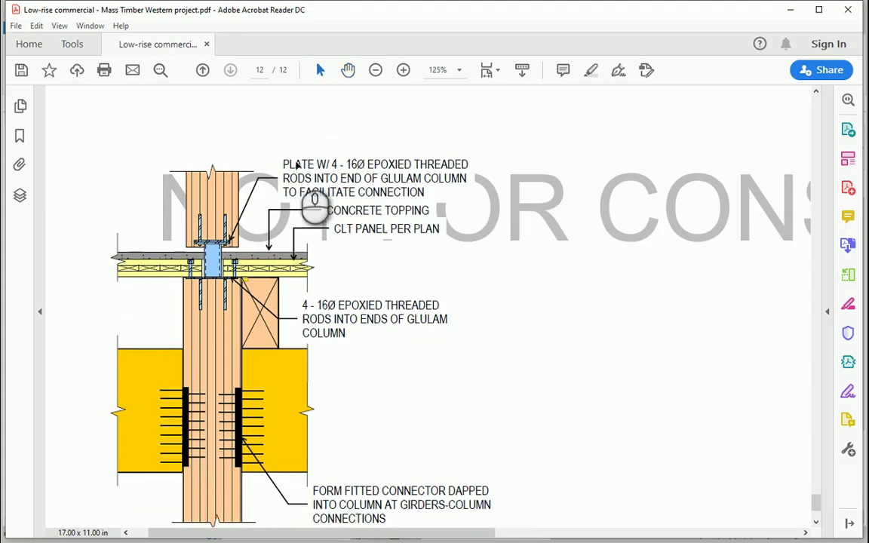
left_click(306, 181)
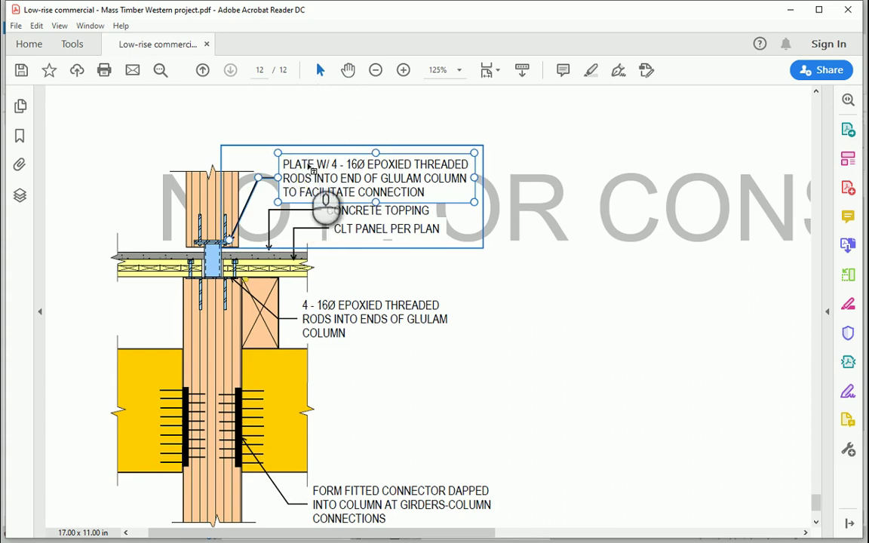
double_click(309, 166)
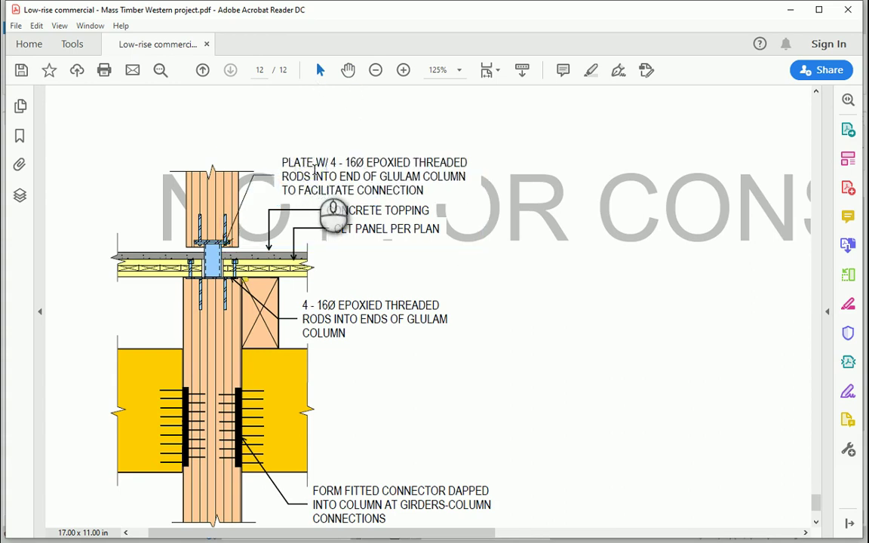
triple_click(315, 171)
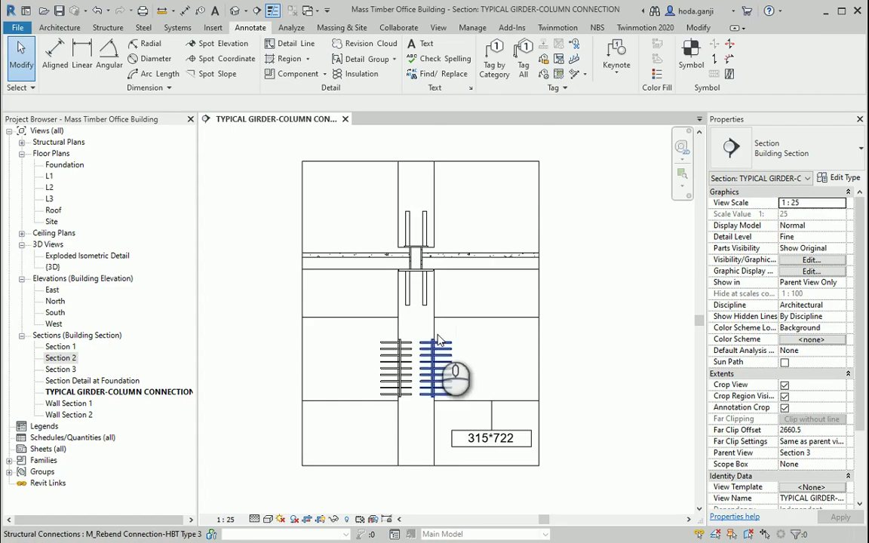
Step: In Revit, add a text note with a one-segment leader to the upper plate's right end and paste the copied plate callout into it
scroll(437, 336, "down", 3)
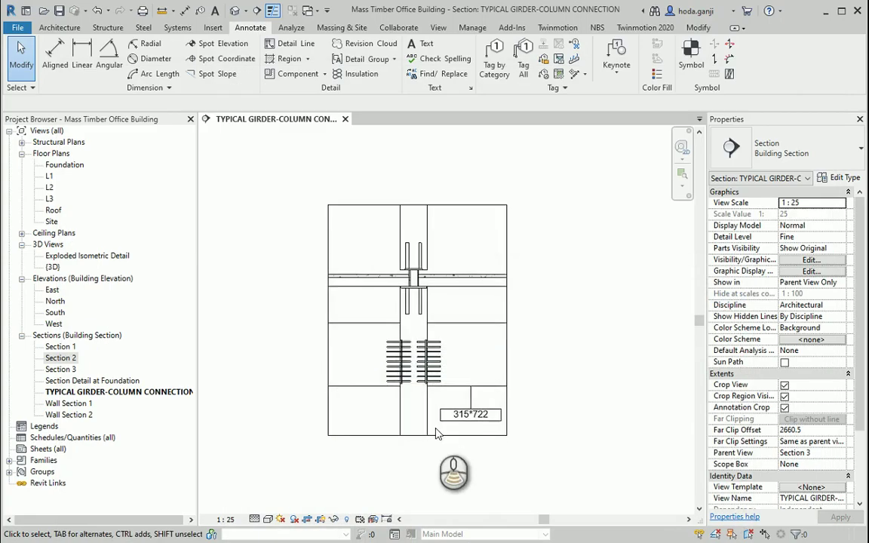
scroll(491, 275, "up", 4)
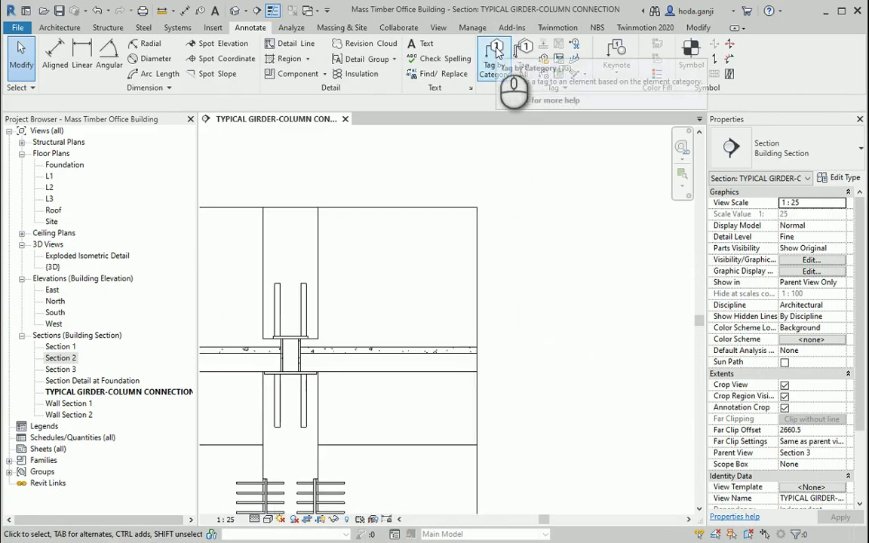
left_click(421, 43)
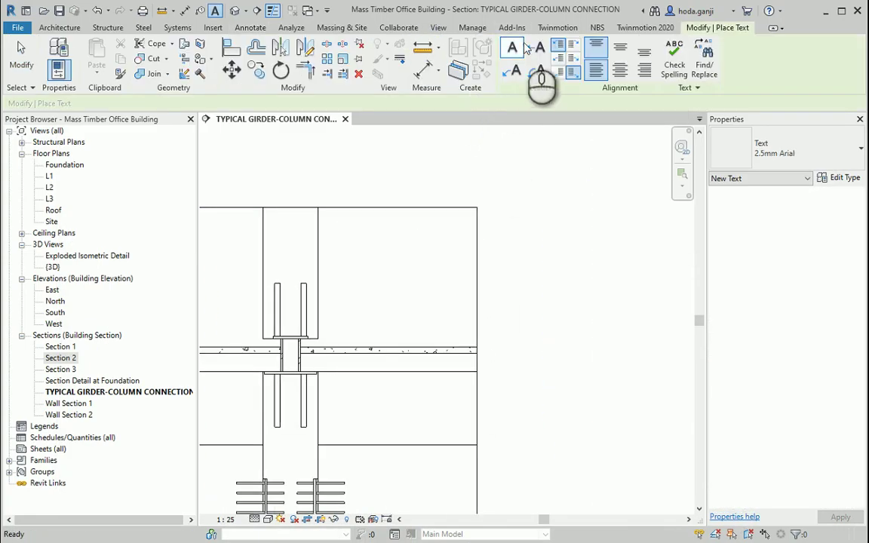
scroll(329, 334, "up", 3)
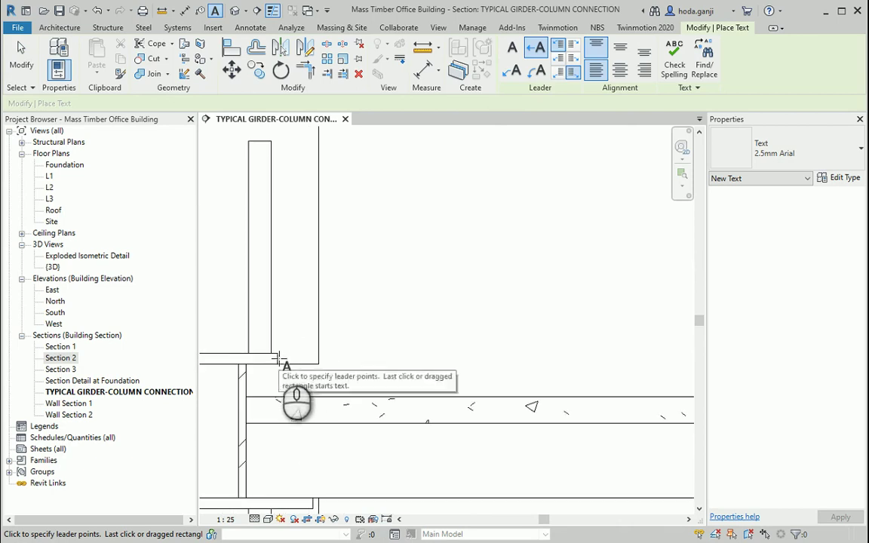
left_click(279, 358)
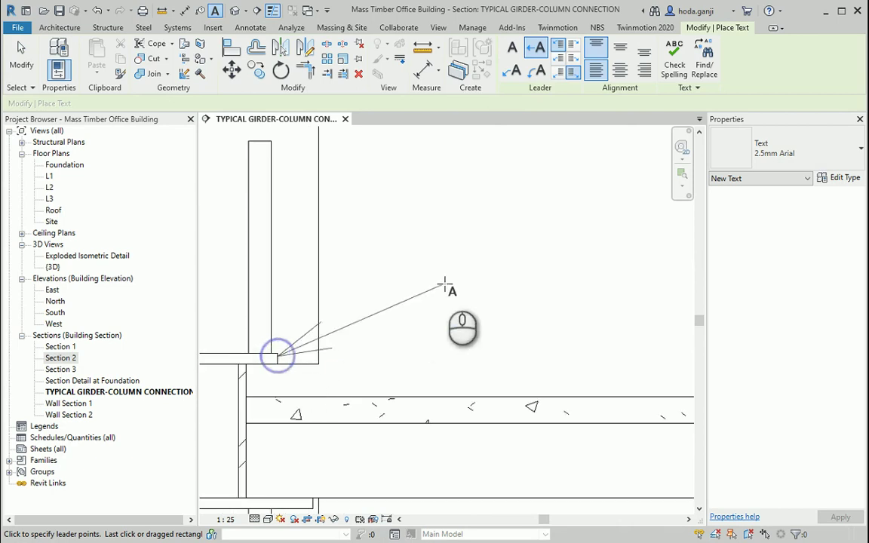
left_click(379, 254)
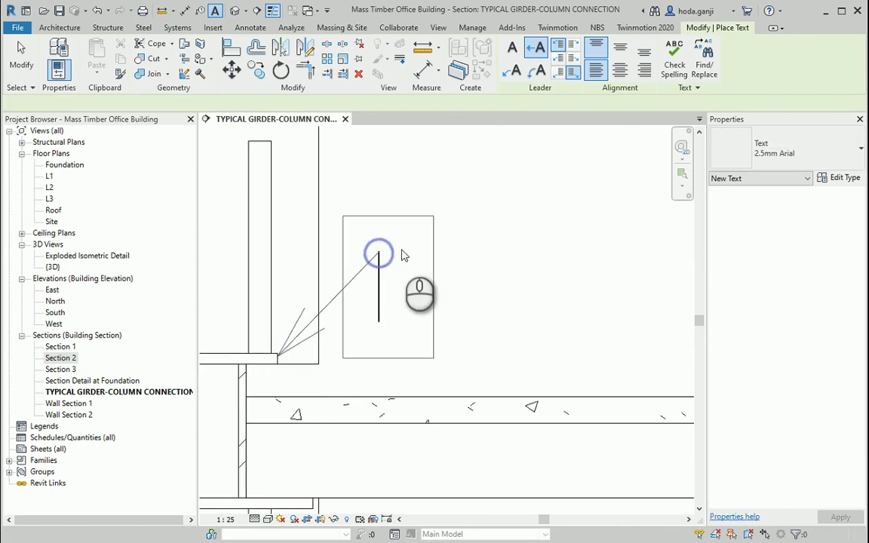
key("ctrl+v")
scroll(492, 255, "down", 8)
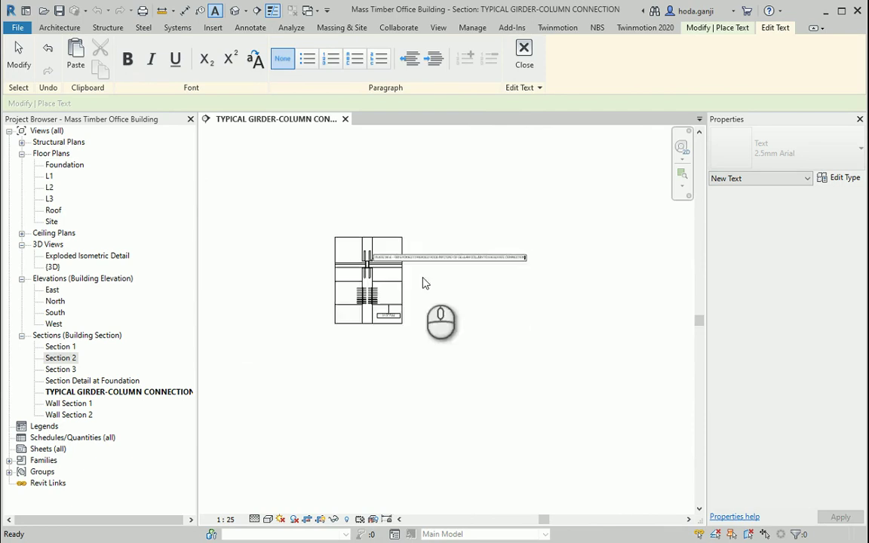
left_click(382, 377)
scroll(391, 273, "up", 4)
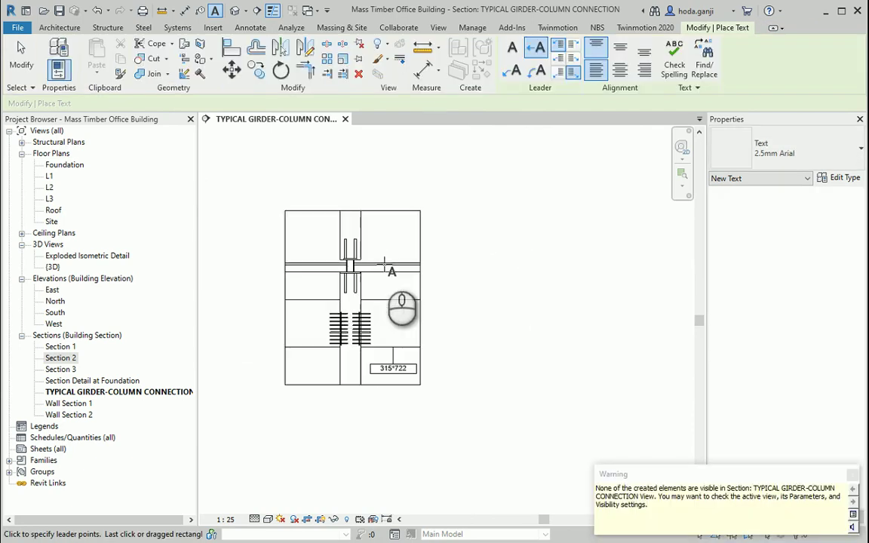
scroll(379, 235, "up", 2)
key("Escape")
Step: Extend the section's crop region well to the right of the column and raise its top edge
left_click(454, 254)
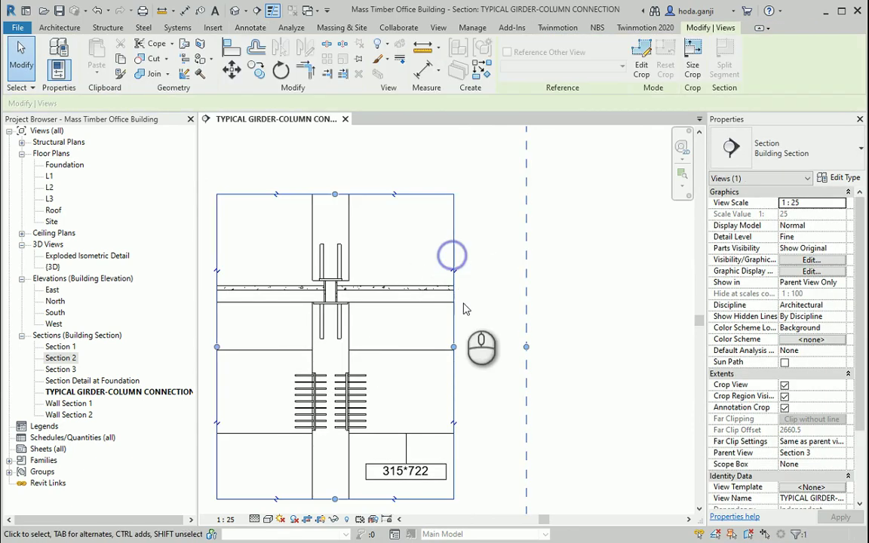
left_click_drag(454, 347, 635, 333)
scroll(486, 334, "down", 2)
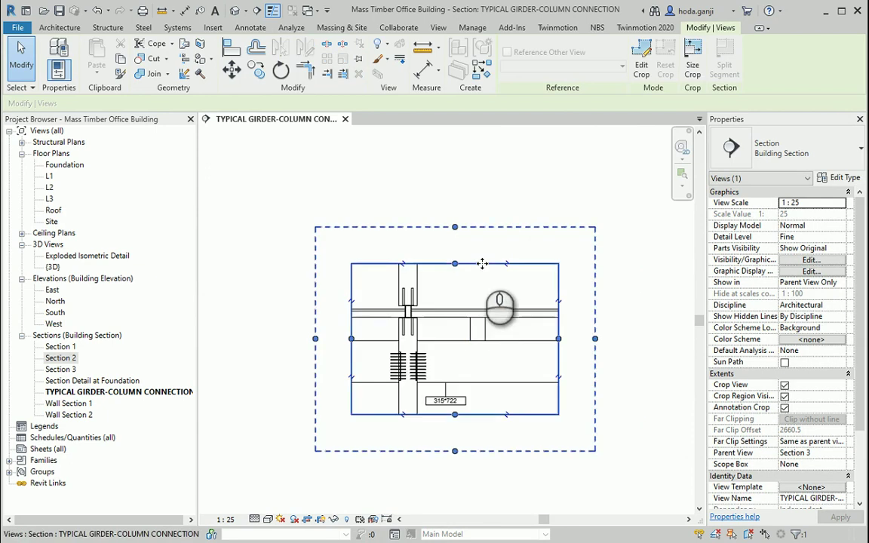
left_click_drag(456, 263, 452, 240)
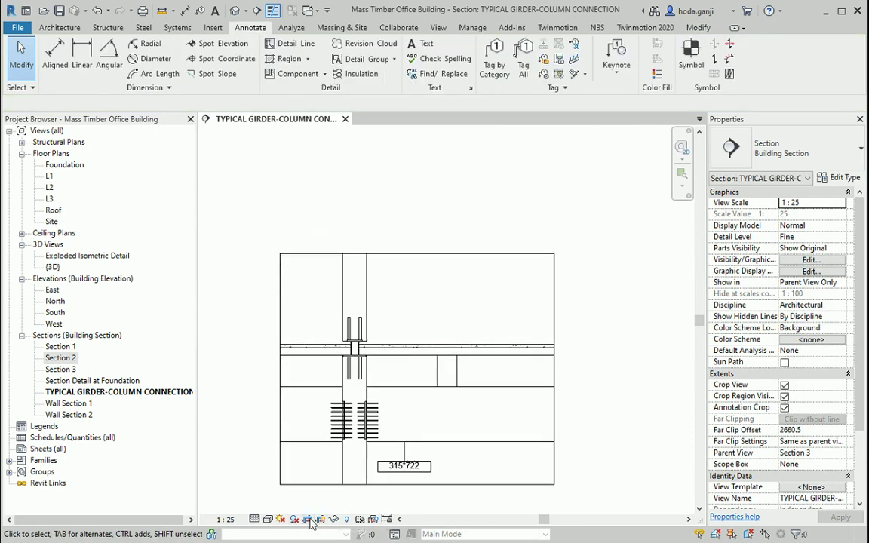
Step: Turn off cropping in the section view to reveal the full plate note
left_click(310, 521)
scroll(457, 320, "down", 1)
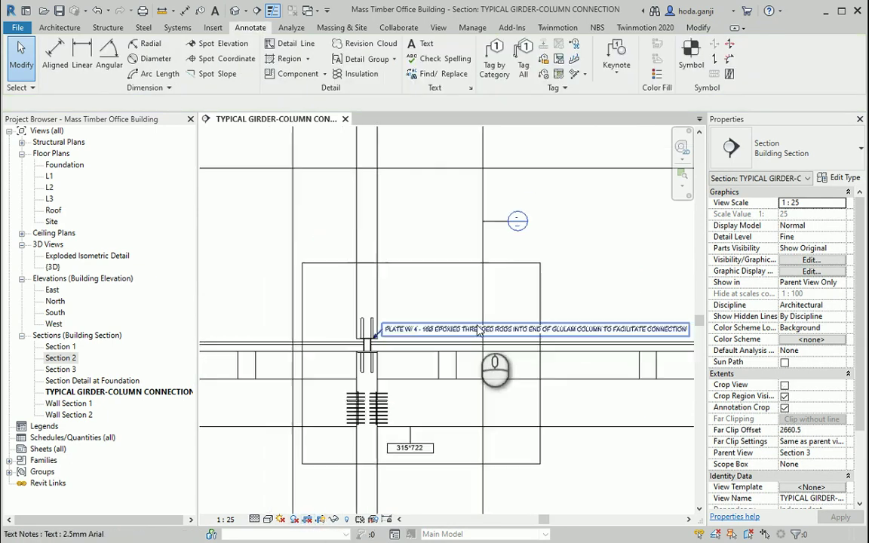
left_click(647, 332)
key("Escape")
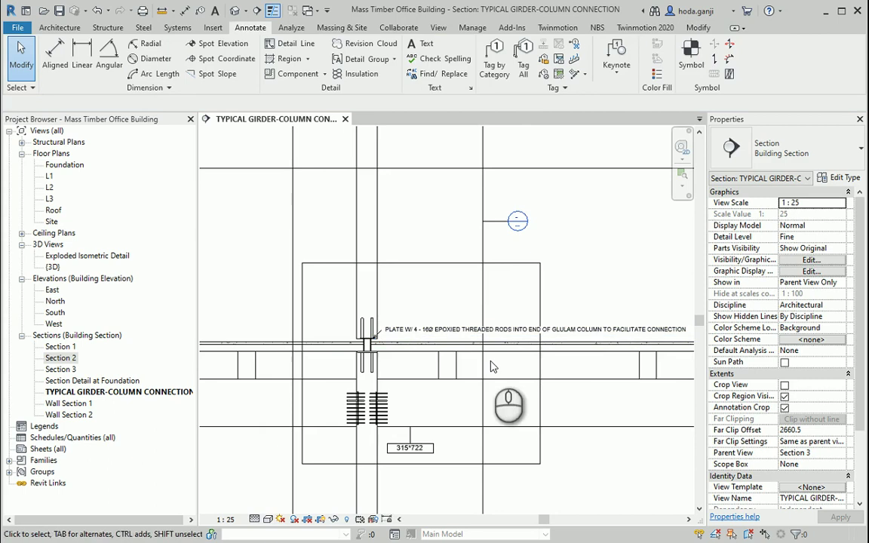
Step: Narrow the plate note until its text wraps onto four lines, and move it up and slightly right, above the floor
scroll(594, 376, "up", 1)
left_click(436, 329)
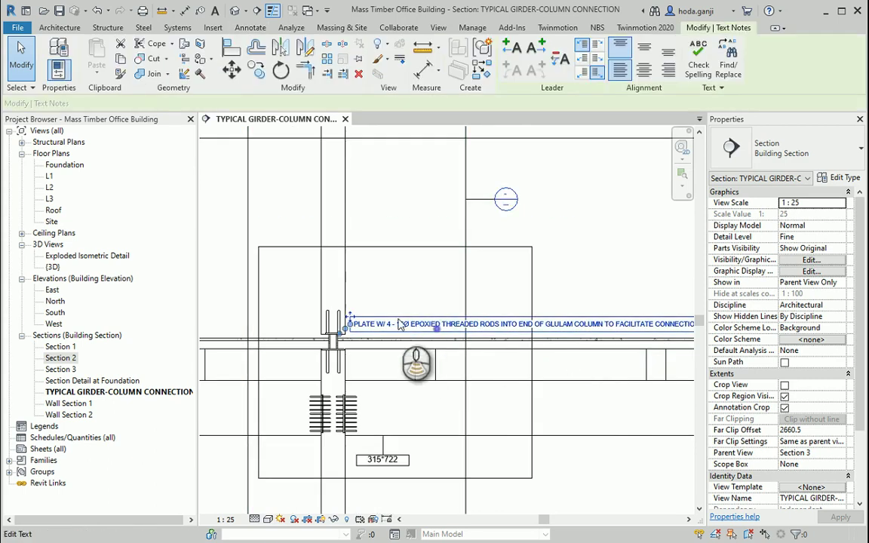
scroll(398, 323, "down", 3)
scroll(581, 312, "up", 1)
left_click_drag(604, 332, 444, 332)
scroll(359, 316, "up", 2)
left_click_drag(315, 328, 315, 281, "ctrl")
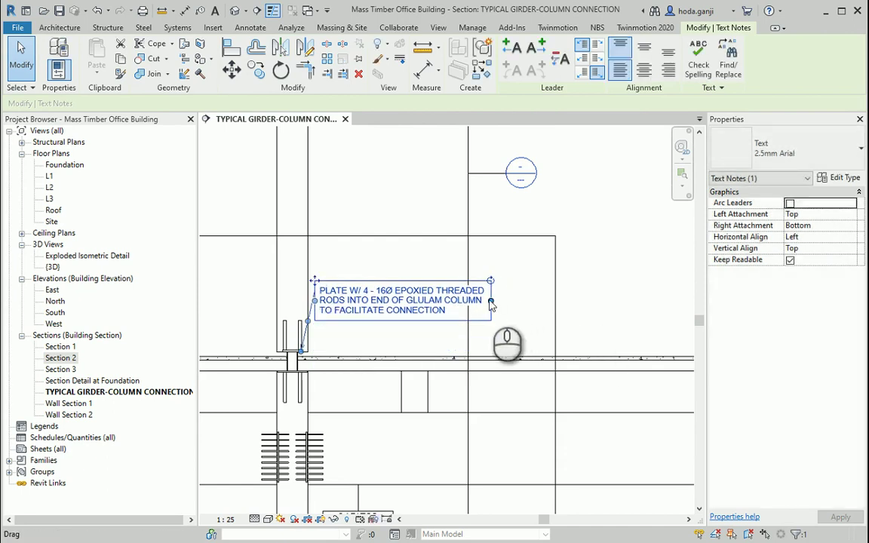
left_click_drag(490, 300, 447, 306)
left_click_drag(316, 280, 330, 281)
left_click(528, 282)
scroll(537, 294, "down", 2)
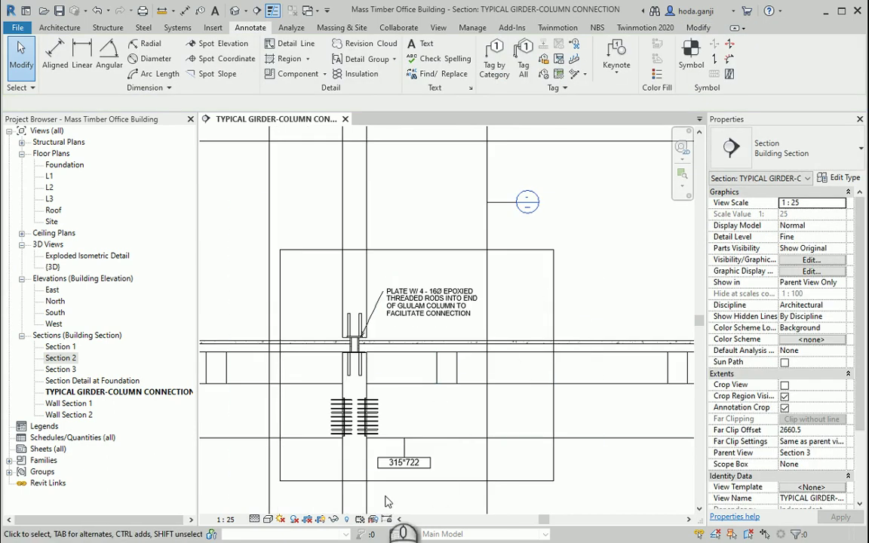
Step: Turn cropping back on and pull the crop region's right edge in closer to the plate note
left_click(308, 519)
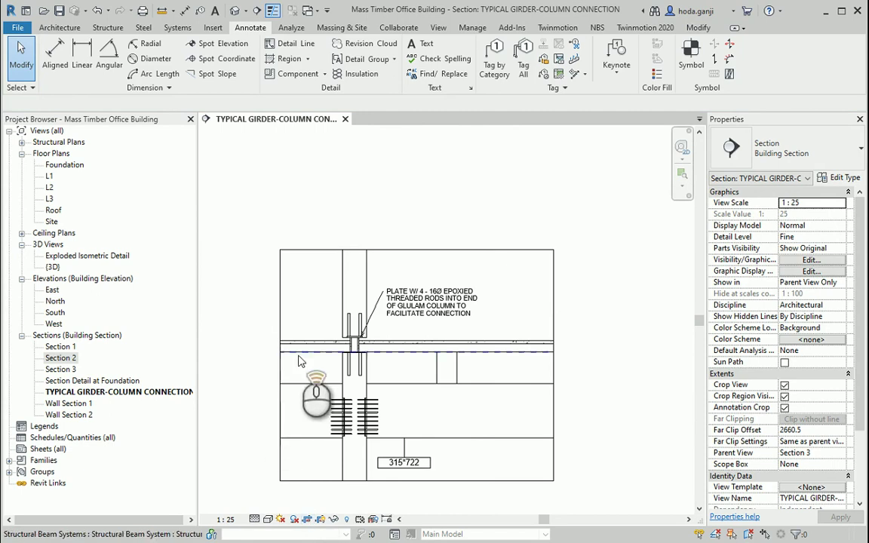
scroll(300, 359, "up", 1)
left_click(593, 369)
left_click_drag(593, 368, 472, 388)
Step: Duplicate the plate note's text type as 2.0mm Arial with a 2 mm text size and apply it to the note
scroll(426, 290, "up", 3)
left_click(440, 296)
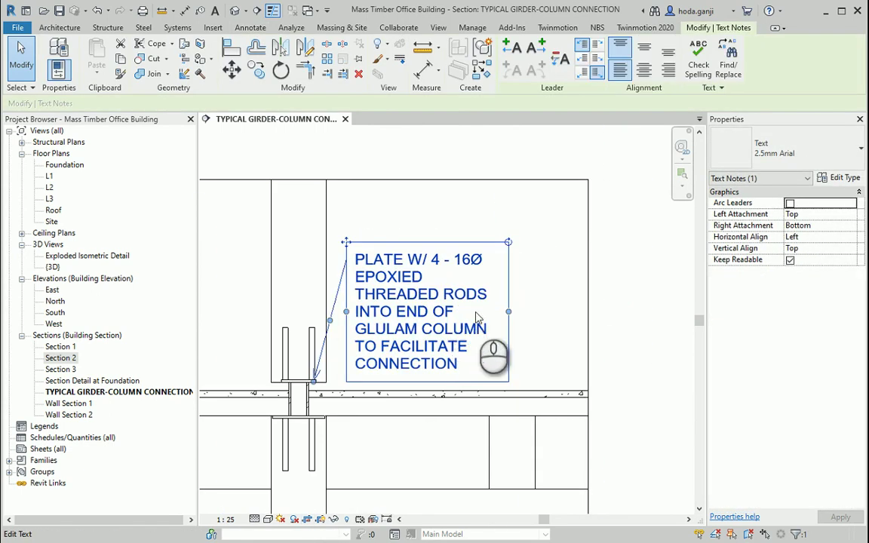
left_click(857, 157)
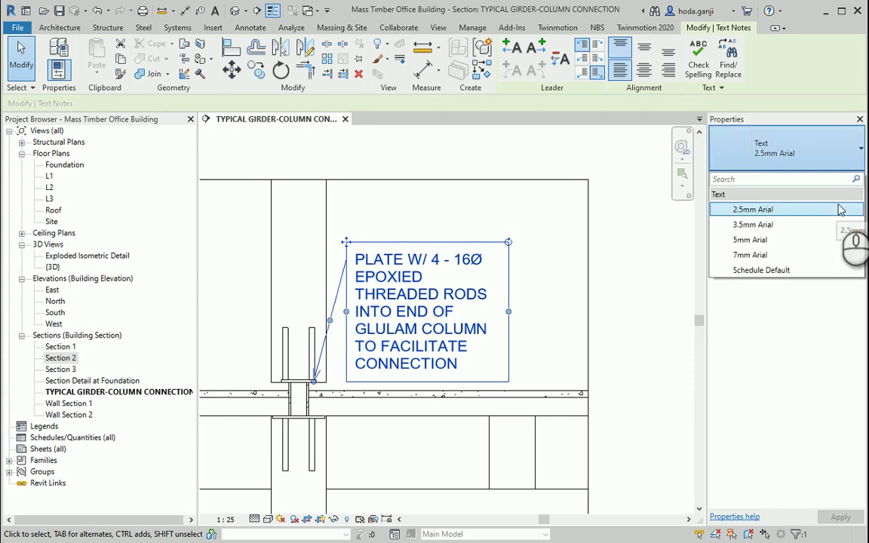
left_click(841, 210)
left_click(845, 178)
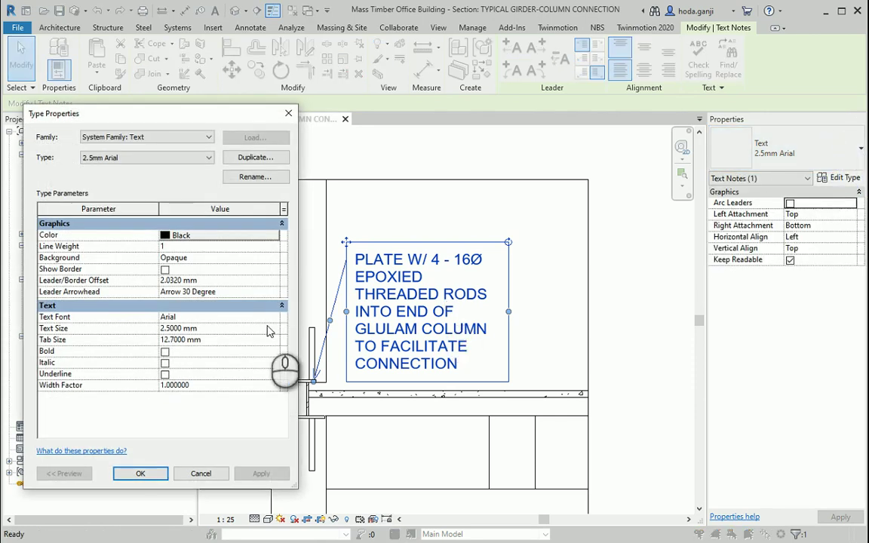
left_click(283, 163)
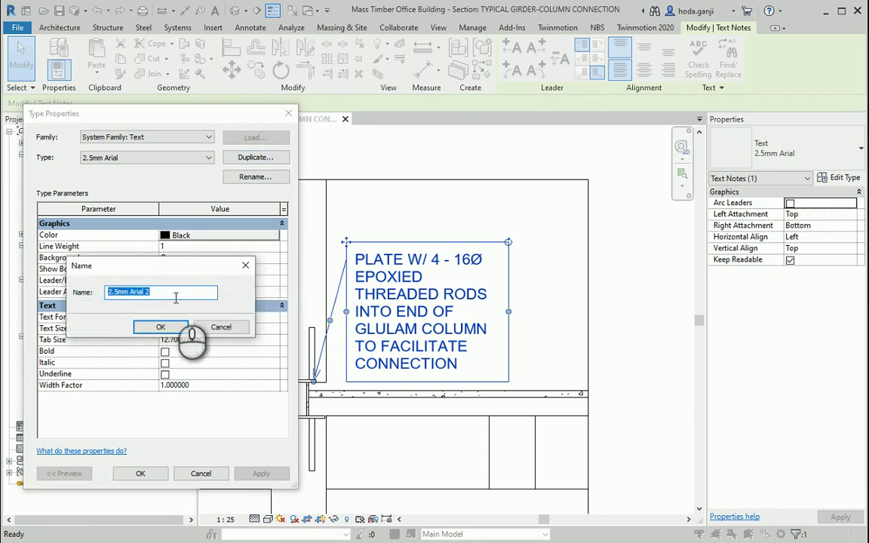
left_click(118, 293)
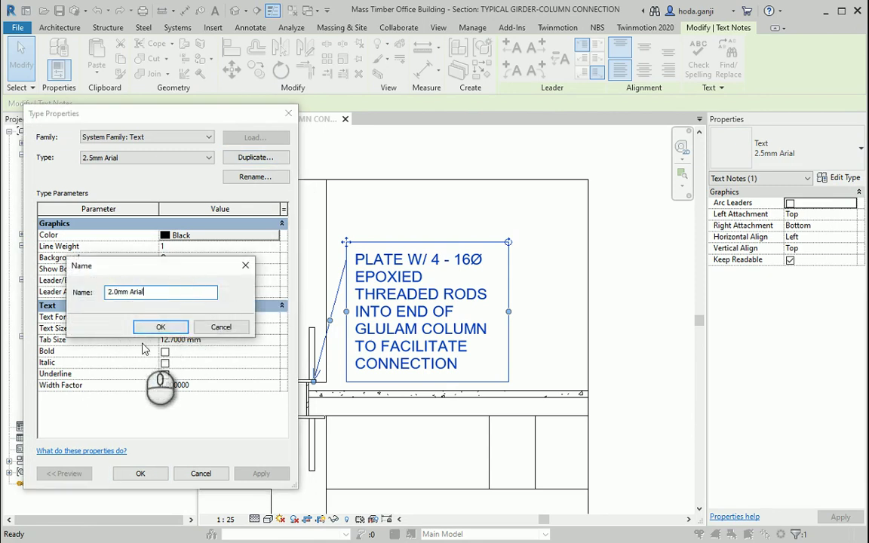
left_click(160, 327)
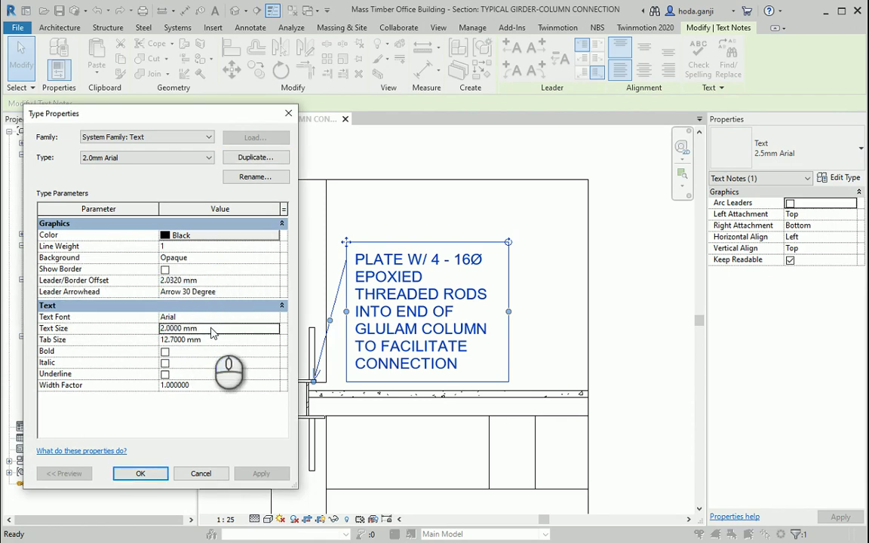
left_click(160, 473)
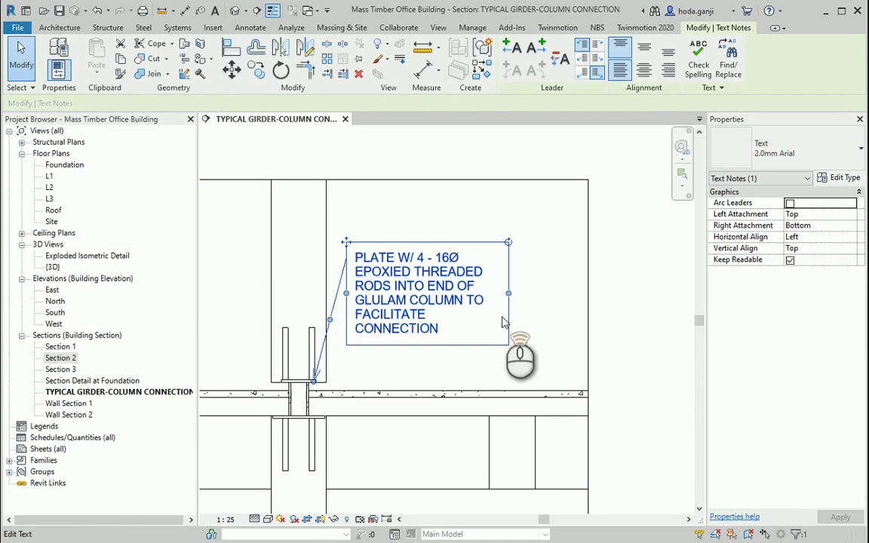
Step: Narrow the plate note slightly and pull the crop region's right edge in close to its text
scroll(509, 326, "up", 2)
left_click_drag(509, 290, 476, 297)
left_click(592, 291)
scroll(604, 306, "down", 1)
left_click(607, 426)
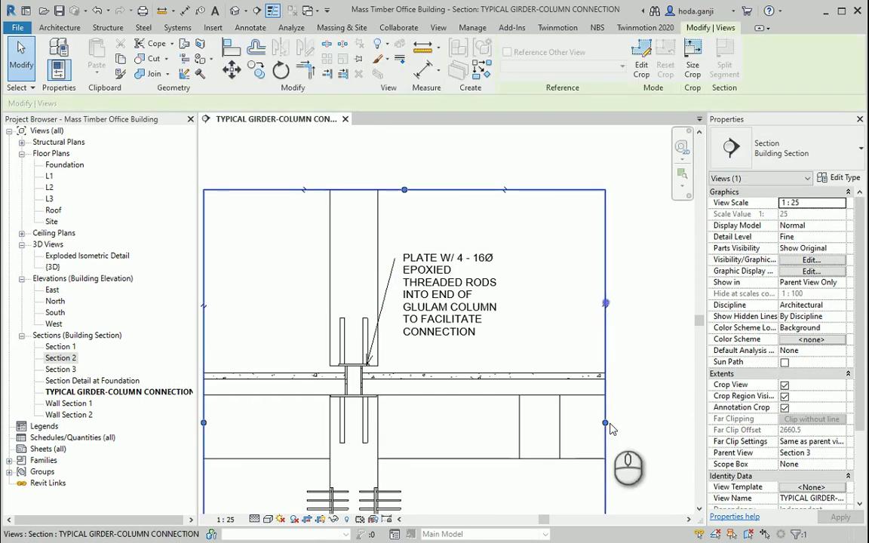
left_click_drag(608, 425, 514, 424)
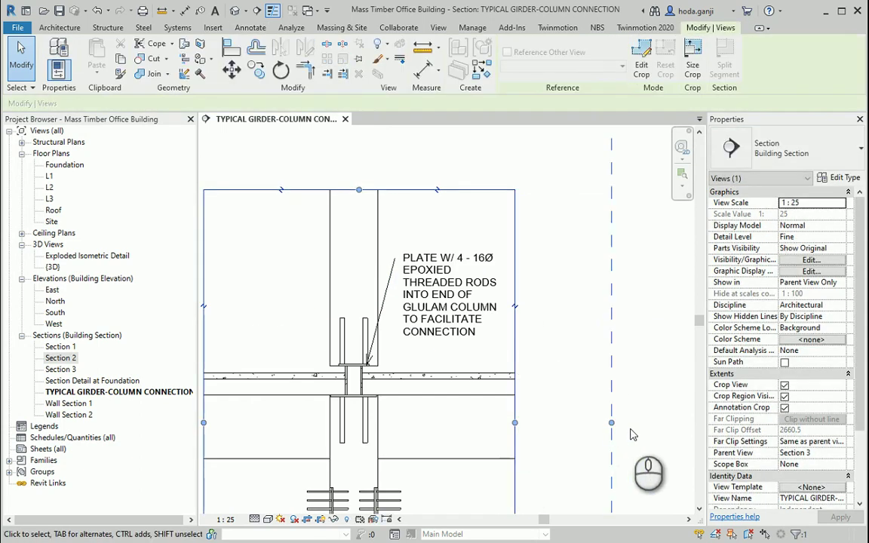
left_click(633, 427)
scroll(619, 321, "down", 1)
scroll(411, 330, "up", 2)
Step: Switch to the reference PDF and copy the note "4 - 16Ø EPOXIED THREADED RODS INTO ENDS OF GLULAM COLUMN"
left_click(472, 540)
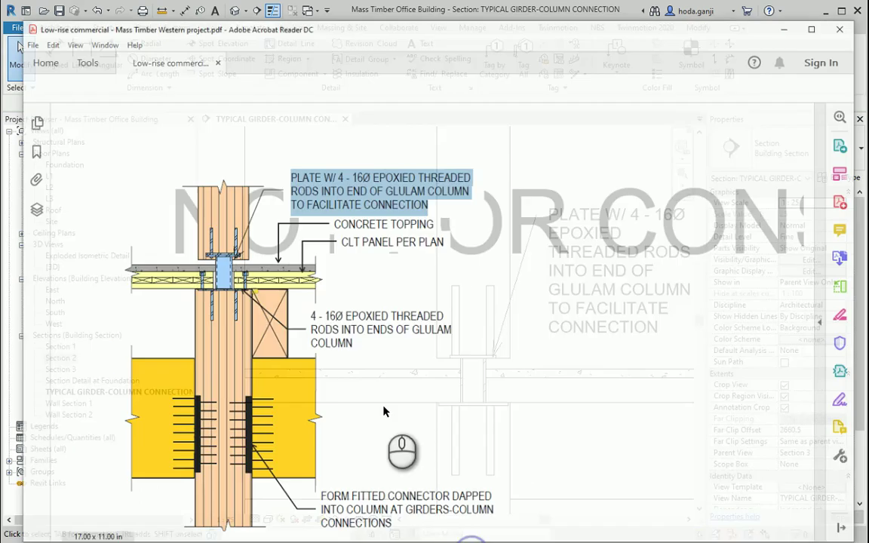
left_click(370, 328)
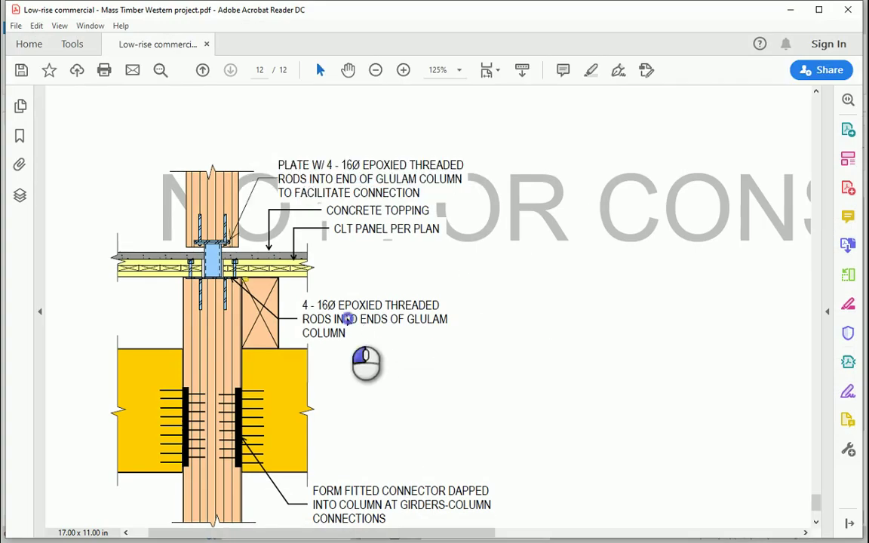
left_click(348, 319)
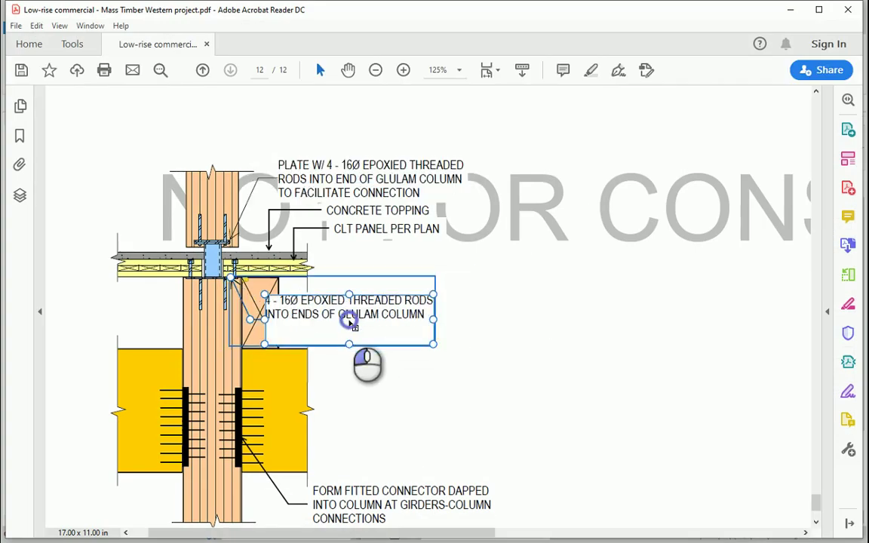
triple_click(349, 315)
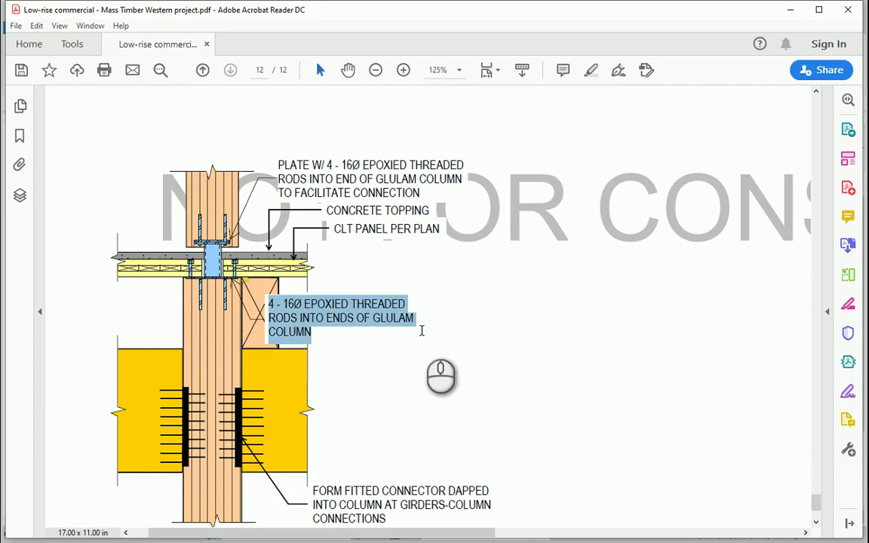
left_click(499, 354)
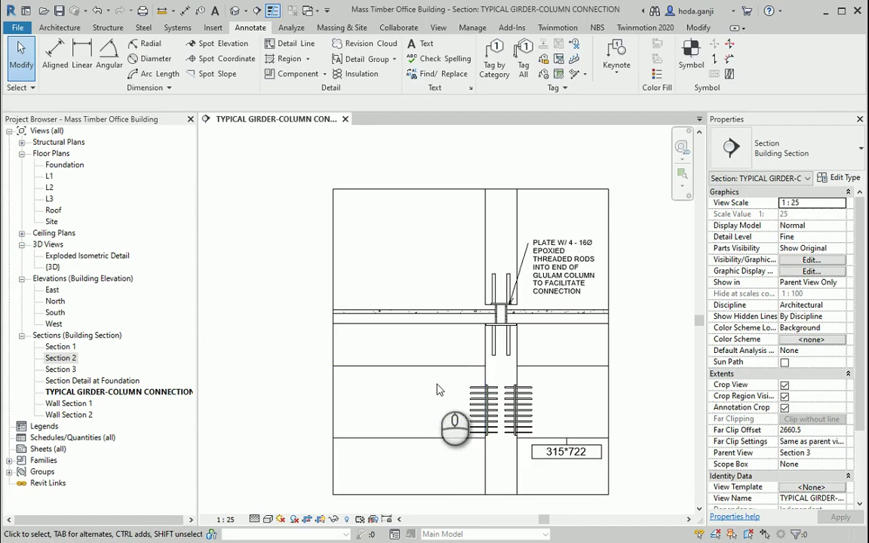
Step: In Revit, add a leader text note at the lower plate reading "4 - 16Ø EPOXIED THREADED RODS INTO ENDS OF GLULAM COLUMN"
scroll(481, 337, "up", 4)
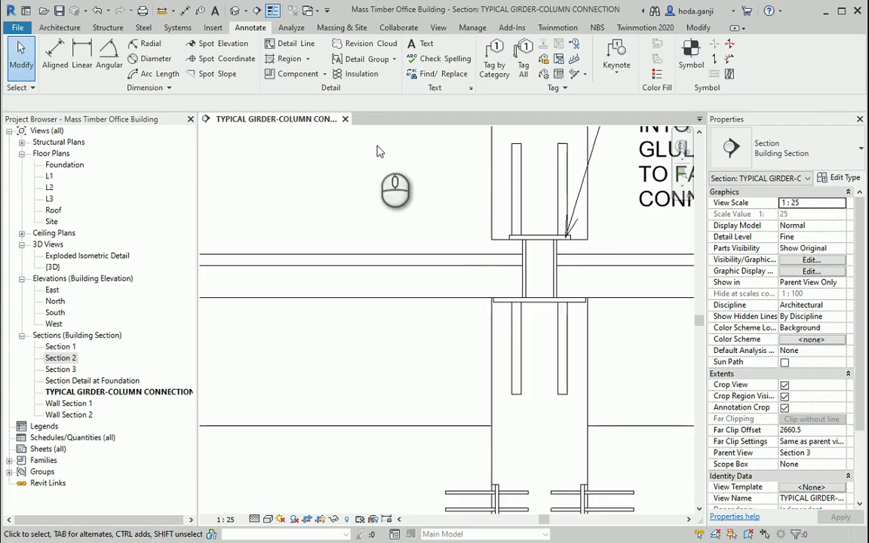
left_click(419, 34)
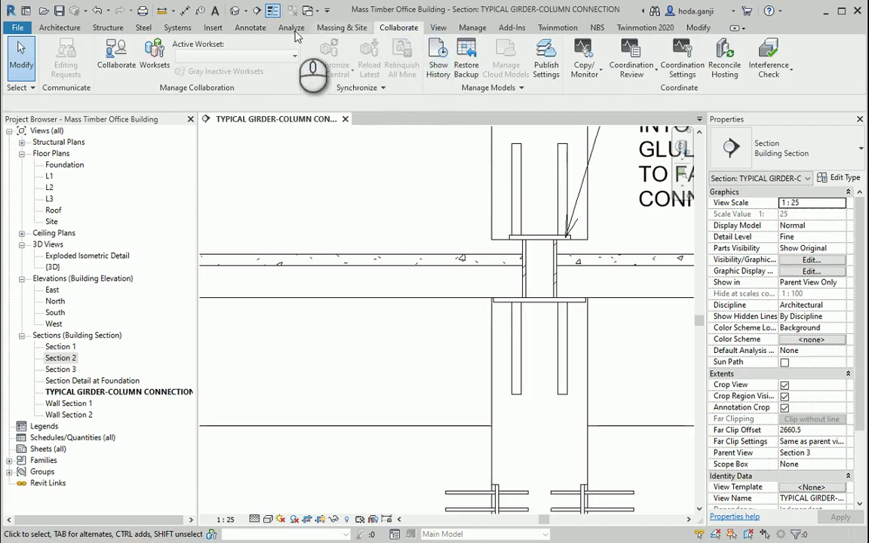
left_click(251, 27)
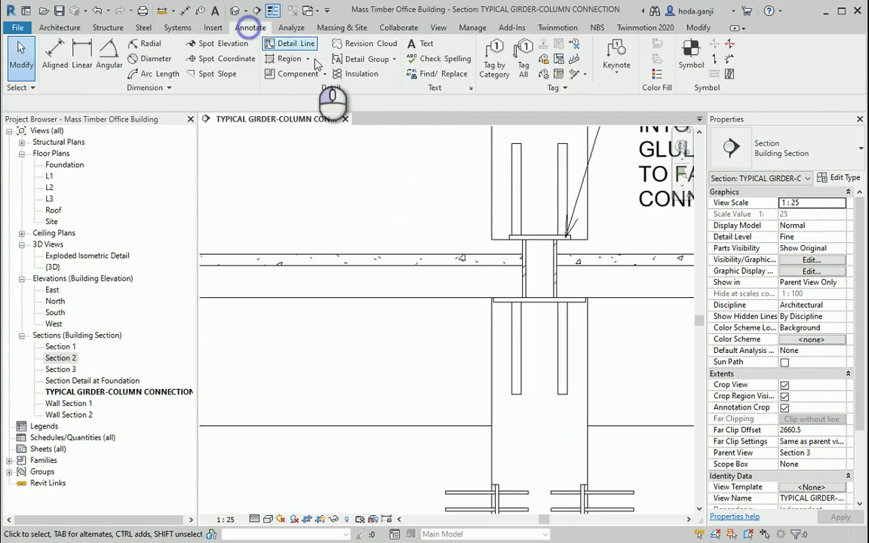
left_click(417, 45)
scroll(495, 324, "up", 2)
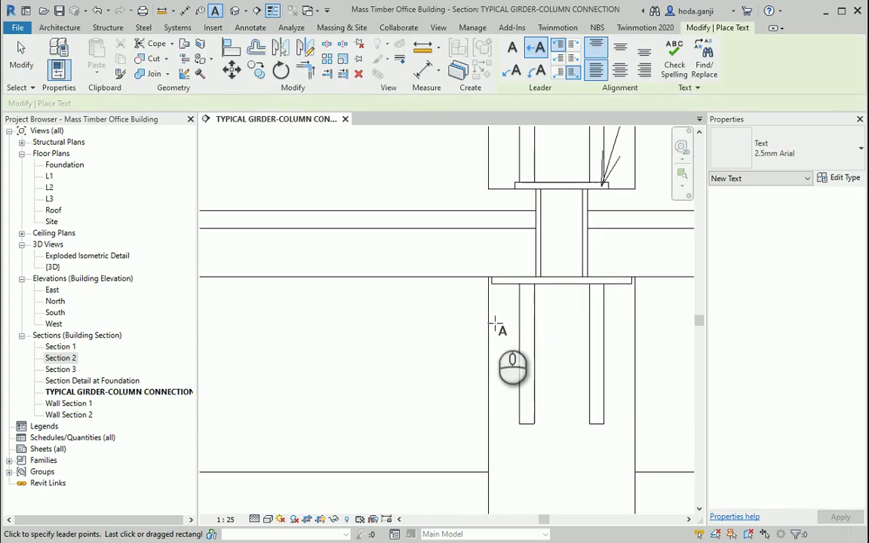
left_click(508, 282)
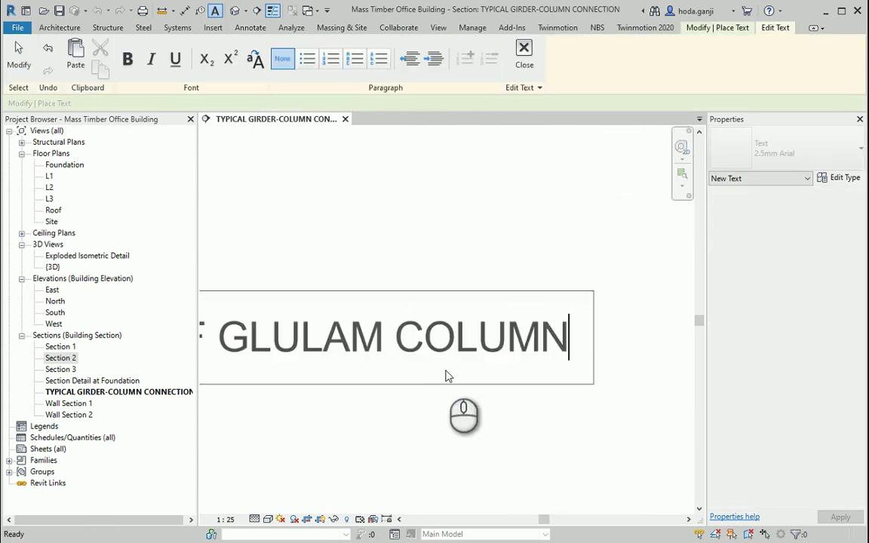
scroll(547, 340, "down", 5)
scroll(362, 369, "up", 1)
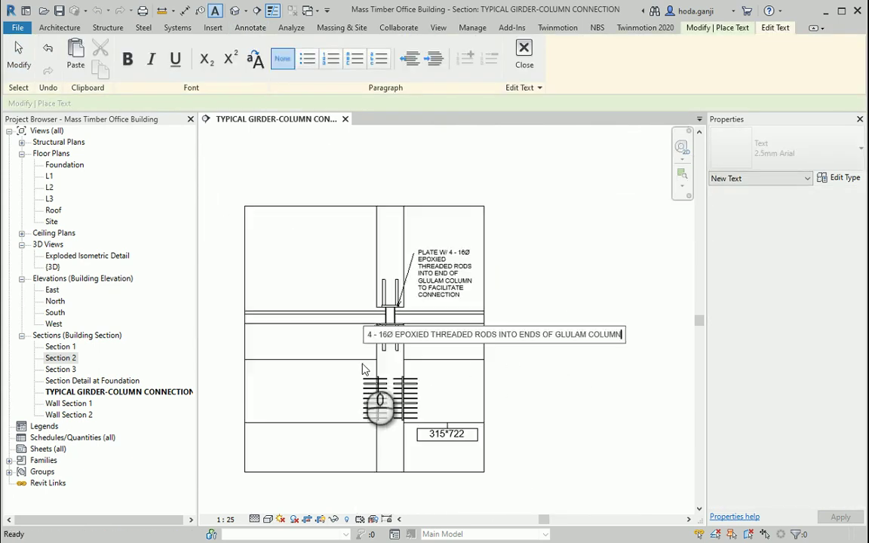
left_click(340, 369)
left_click(851, 470)
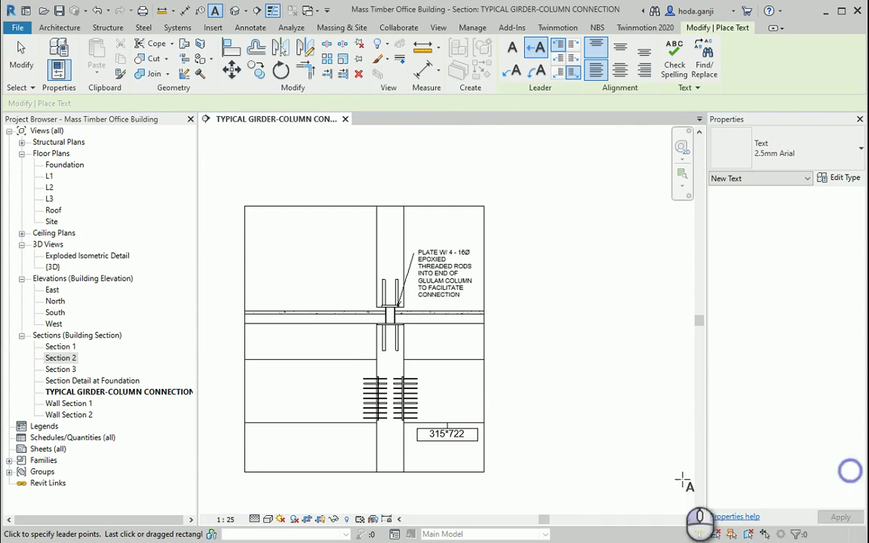
Step: Turn off cropping and narrow the lower threaded-rods note from its left side until the text wraps onto four lines
left_click(308, 520)
middle_click_drag(307, 337, 378, 333)
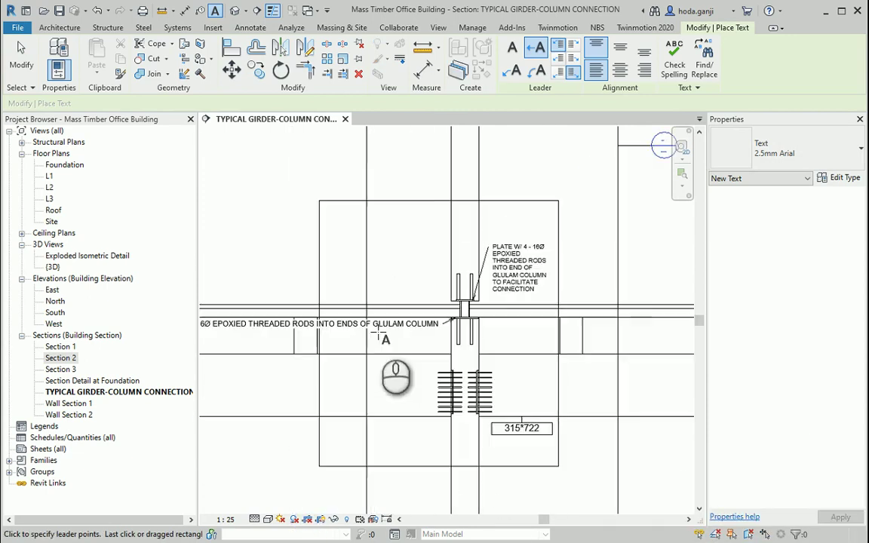
key("Escape")
left_click(350, 327)
scroll(406, 344, "down", 1)
scroll(266, 325, "up", 2)
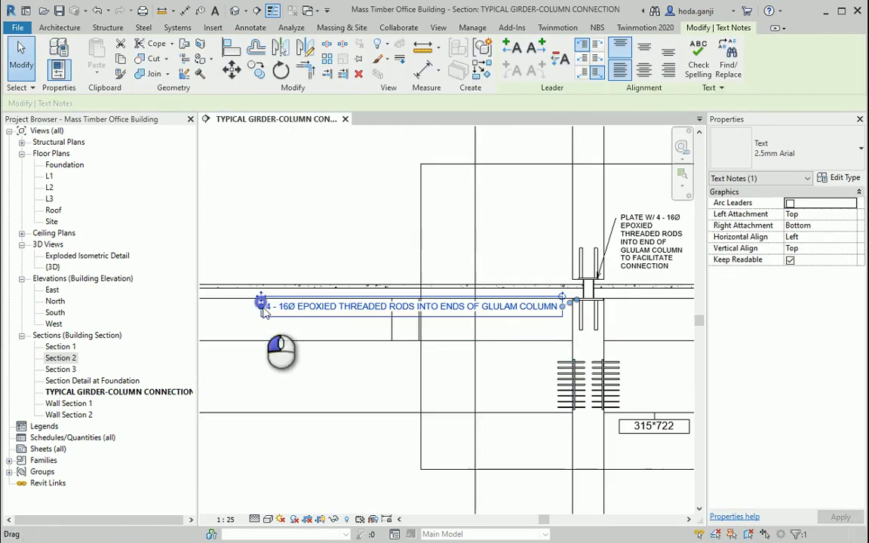
left_click_drag(262, 309, 477, 310)
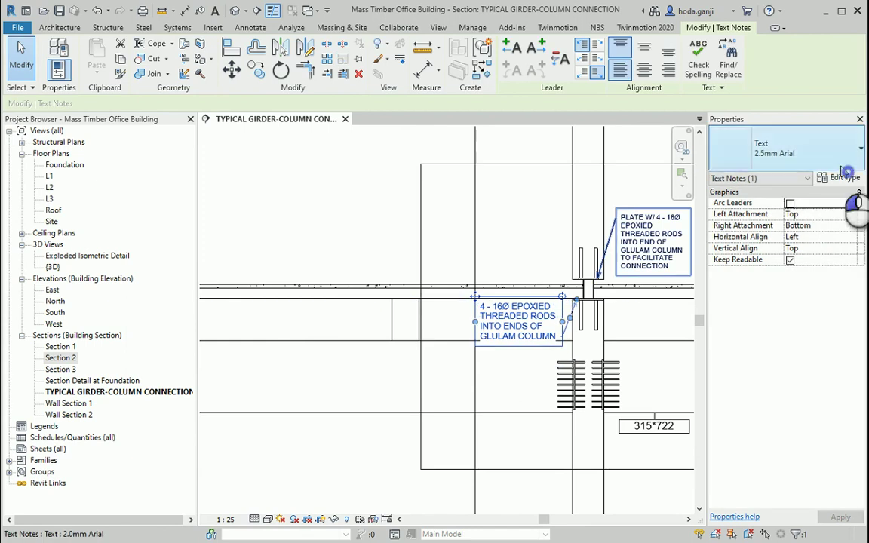
Step: Change the lower threaded-rods note to the 2.0mm Arial type and turn cropping back on
left_click(845, 167)
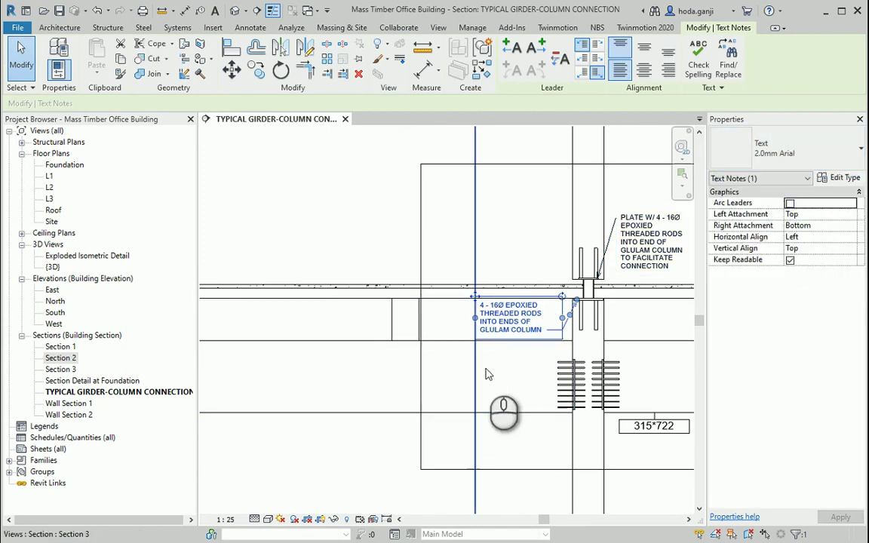
left_click(362, 426)
left_click(308, 519)
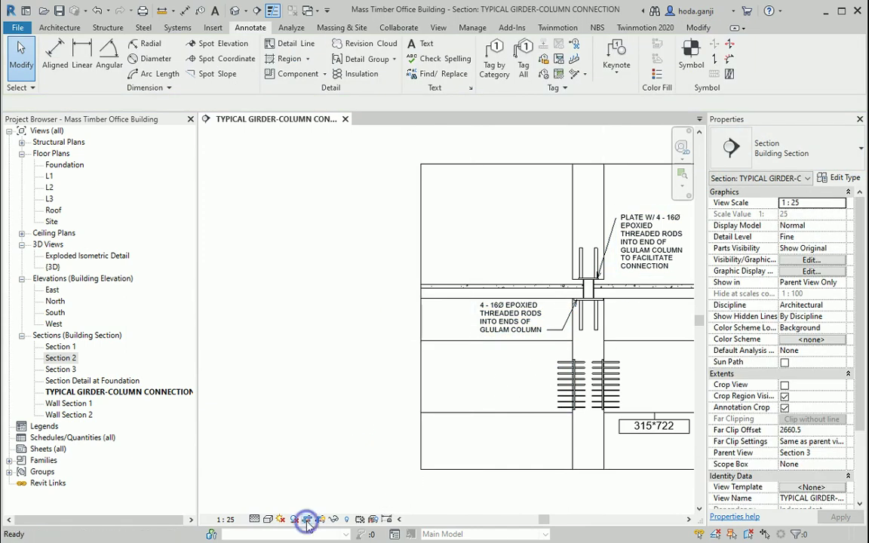
scroll(585, 330, "up", 3)
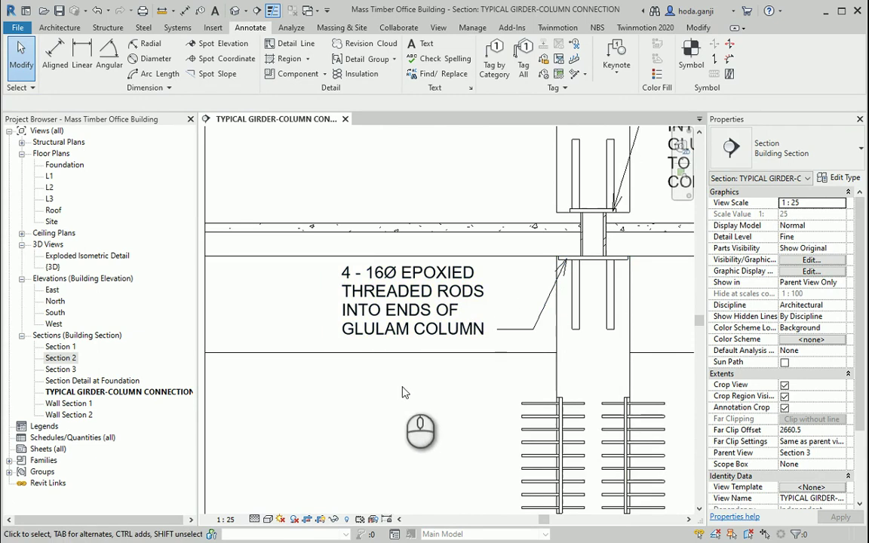
scroll(324, 317, "down", 3)
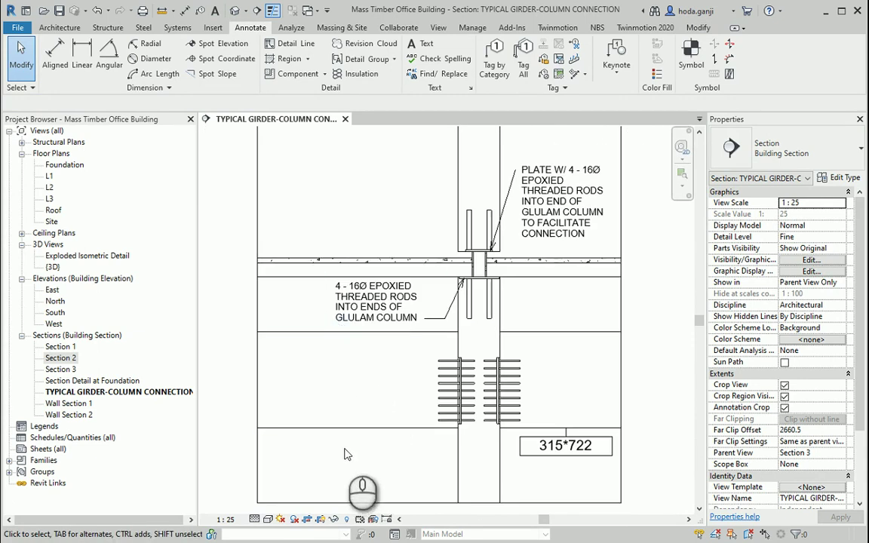
scroll(370, 324, "up", 5)
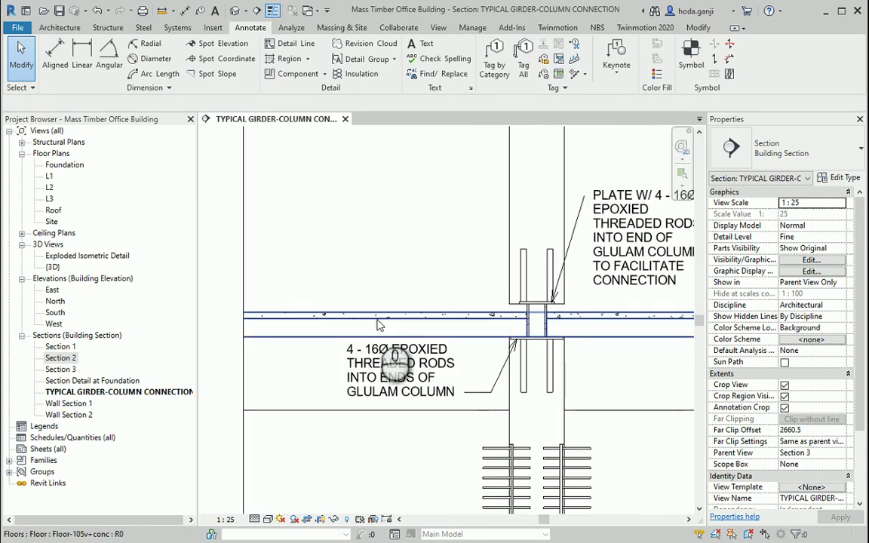
scroll(419, 358, "down", 1)
scroll(421, 272, "up", 1)
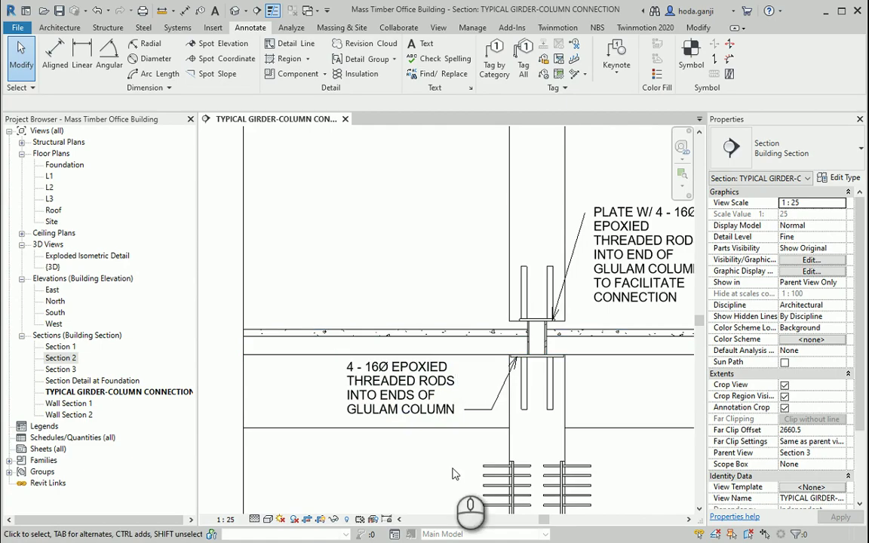
Step: Copy the "CONCRETE TOPPING" note from the reference PDF and return to Revit
key("alt+Tab")
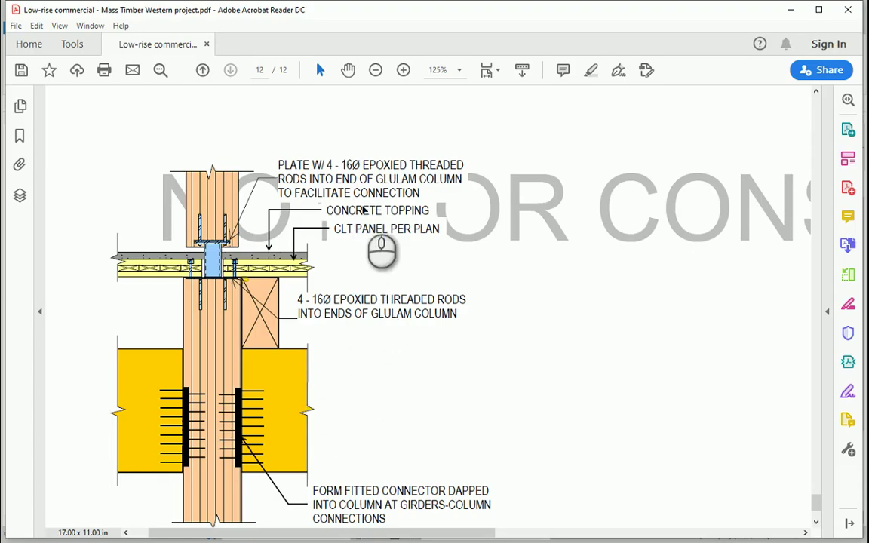
double_click(362, 213)
left_click(363, 213)
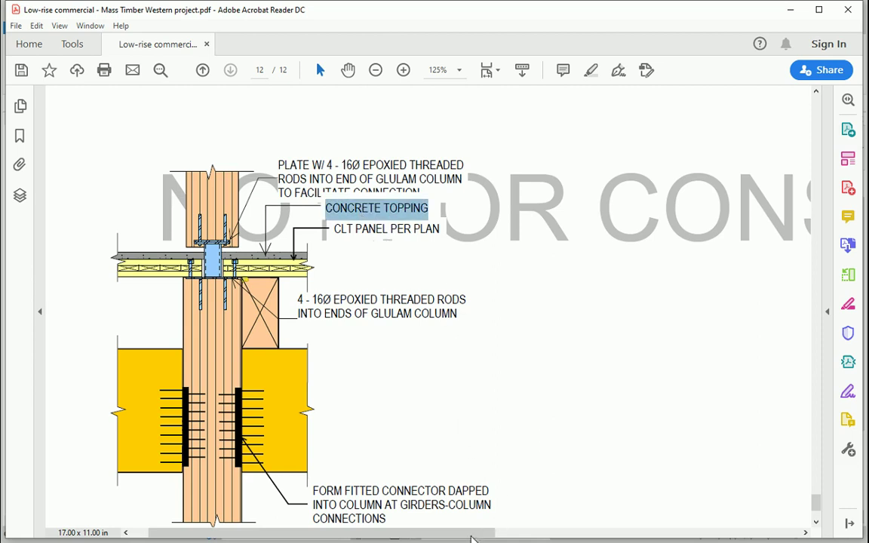
key("alt+Tab")
Step: Add a leader text note reading "CONCRETE TOPPING" pointing at the topping layer beside the column, and shift it slightly up and left
scroll(416, 260, "up", 2)
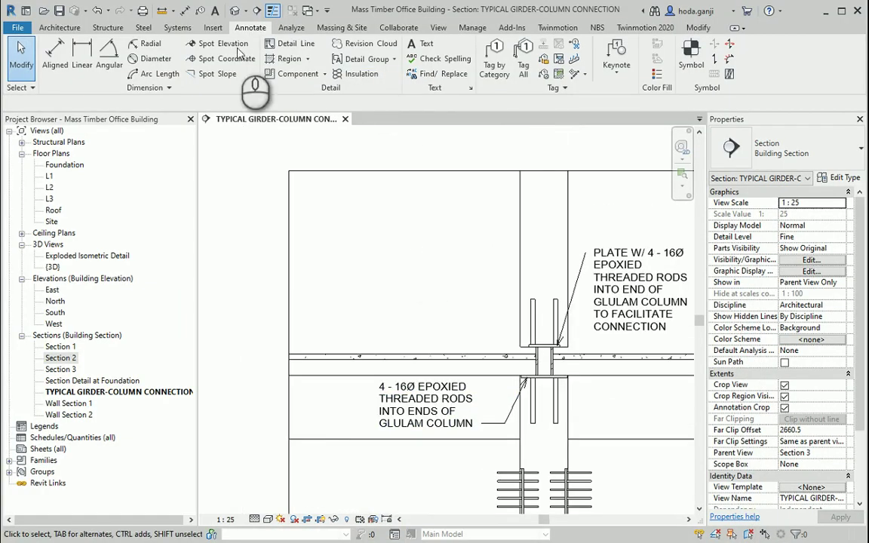
left_click(418, 45)
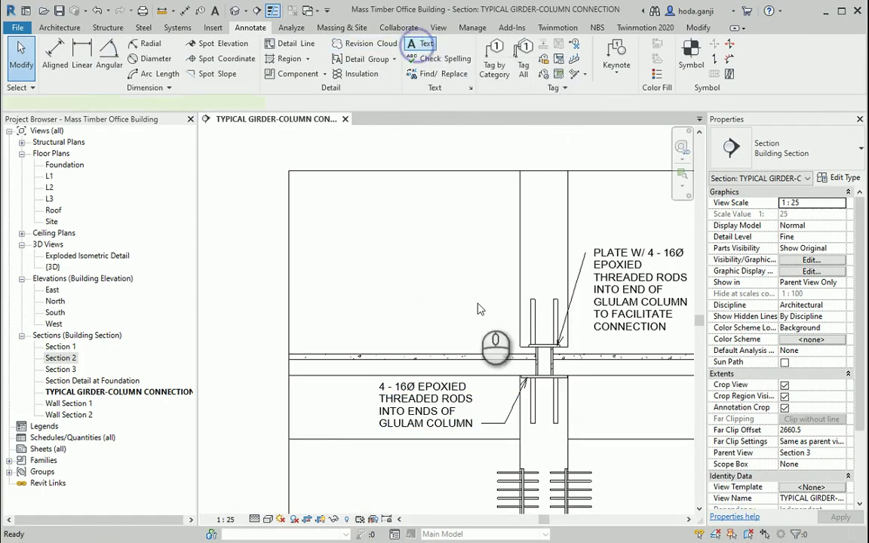
left_click(505, 355)
left_click(489, 225)
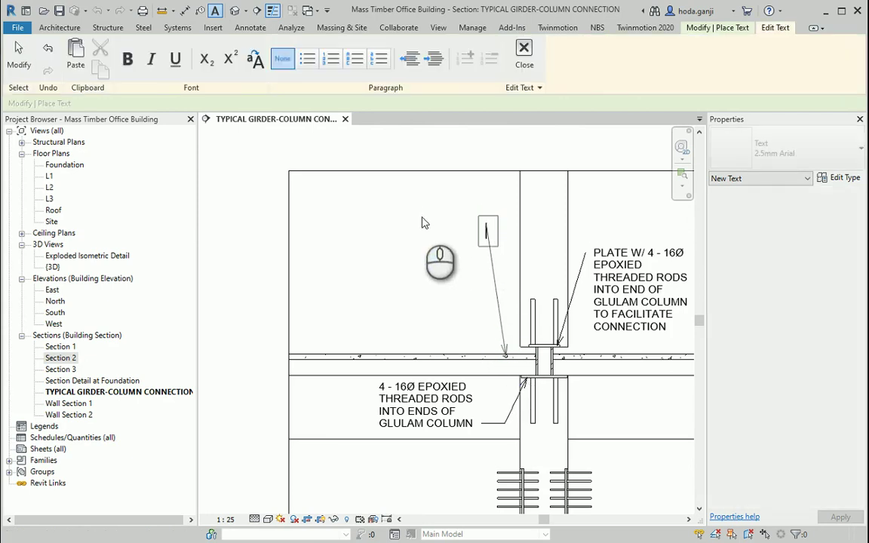
type("CONCRETE TOPPING")
left_click(417, 205)
key("Escape")
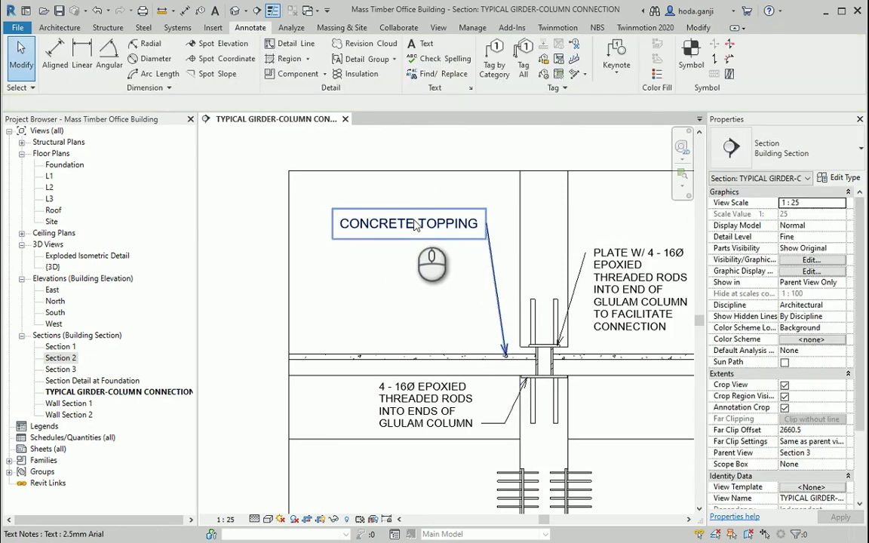
left_click(414, 225)
left_click_drag(333, 209, 321, 202)
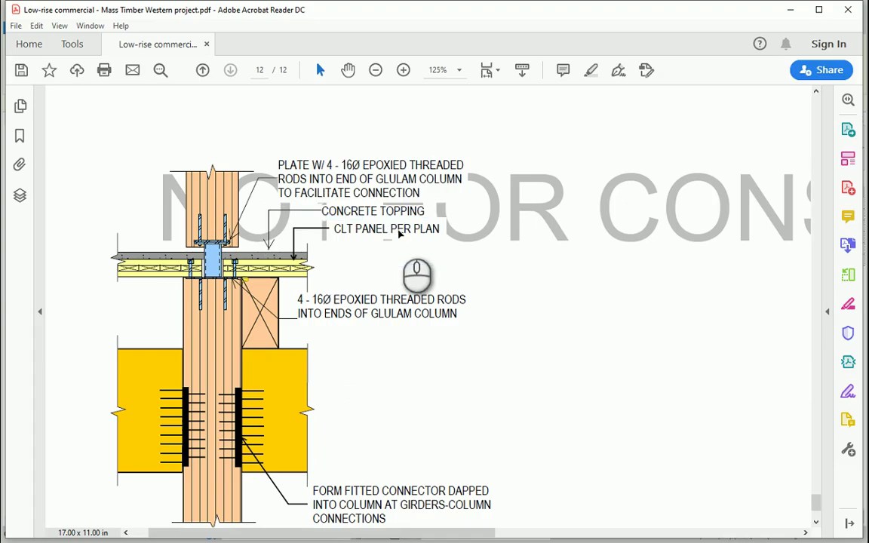
Step: Copy "CLT PANEL PER PLAN" from the reference PDF and add it in Revit as a two-segment leader note pointing at the CLT panel
left_click(400, 232)
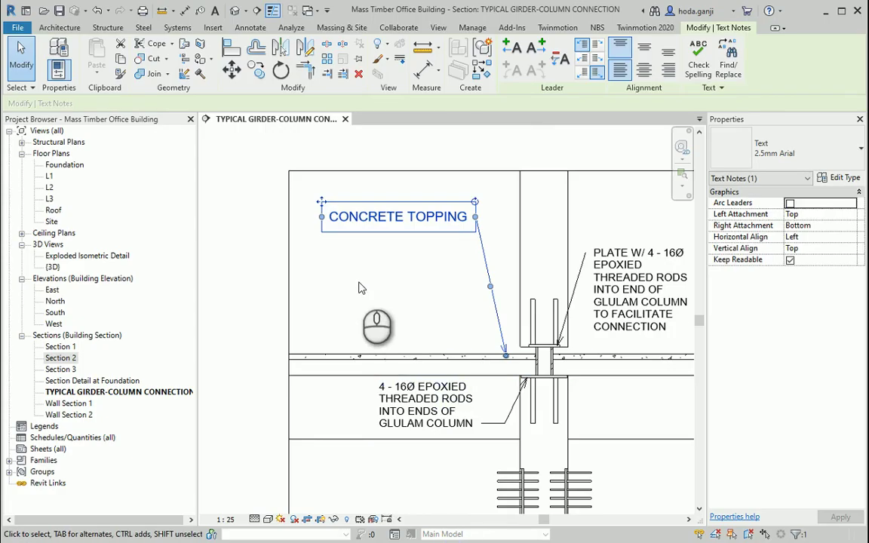
left_click(408, 317)
left_click(426, 43)
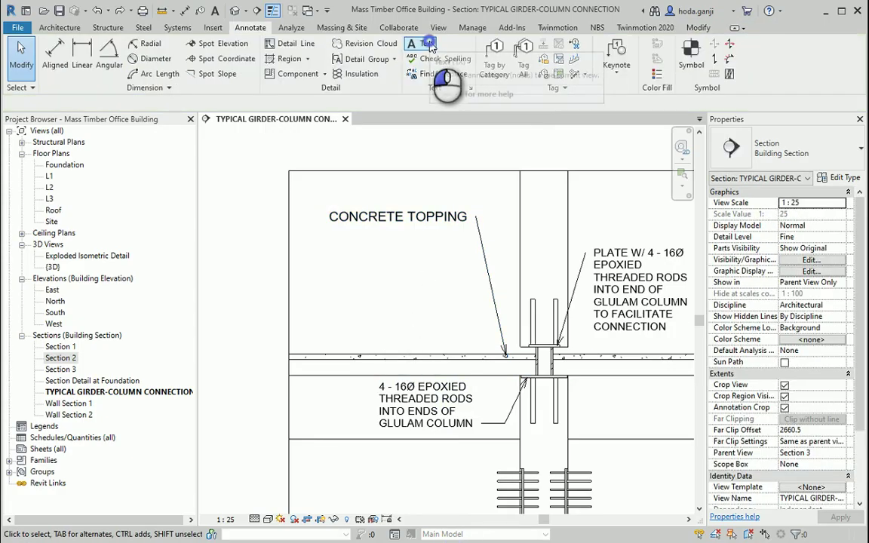
left_click(515, 72)
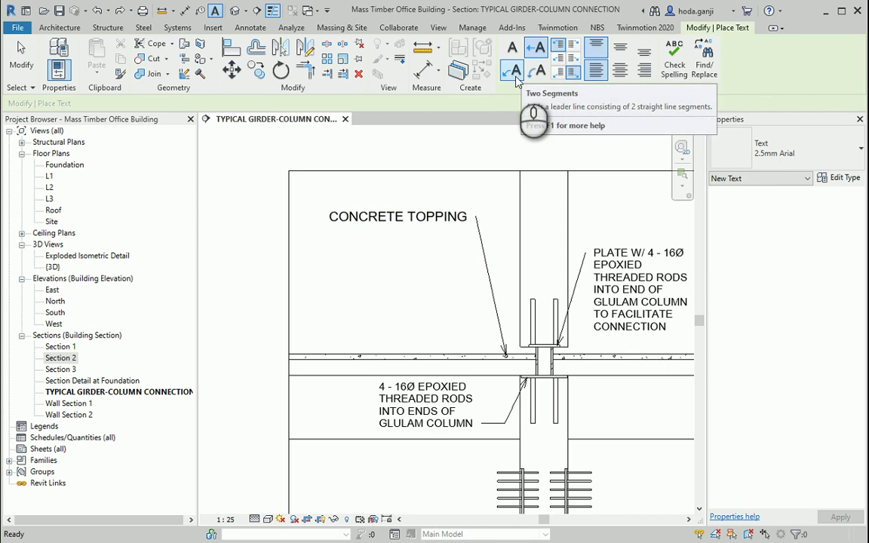
left_click(473, 268)
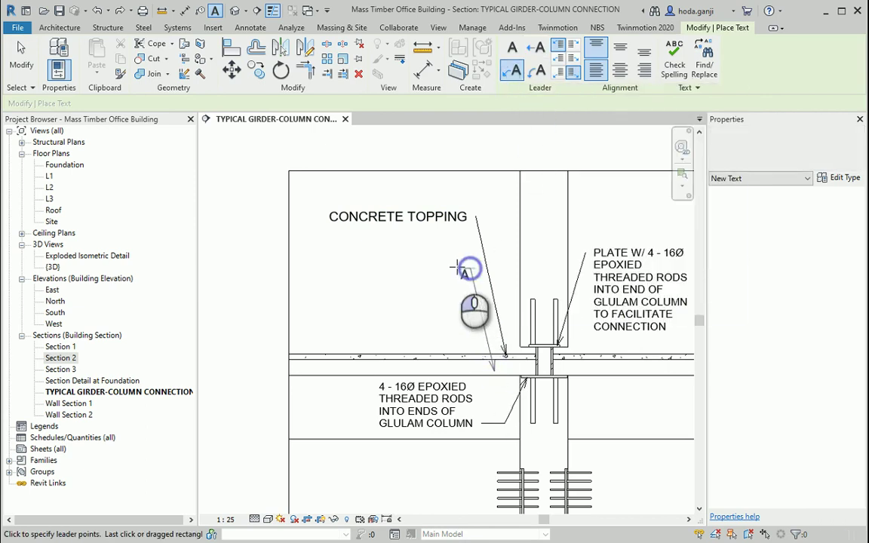
left_click(433, 269)
type("CLT PANEL PER PLAN")
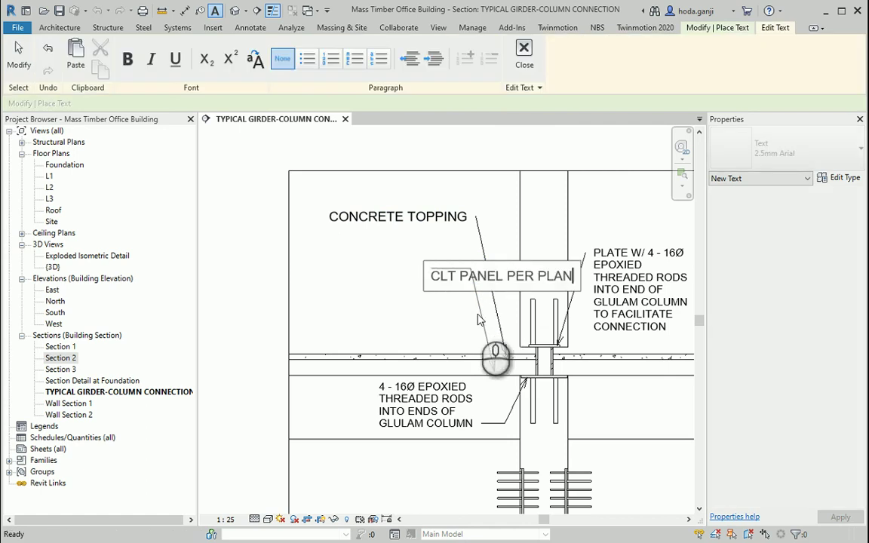
left_click(446, 317)
key("Escape")
Step: Move the "CLT PANEL PER PLAN" note slightly right and pull its leader elbow back toward the text
left_click(396, 273)
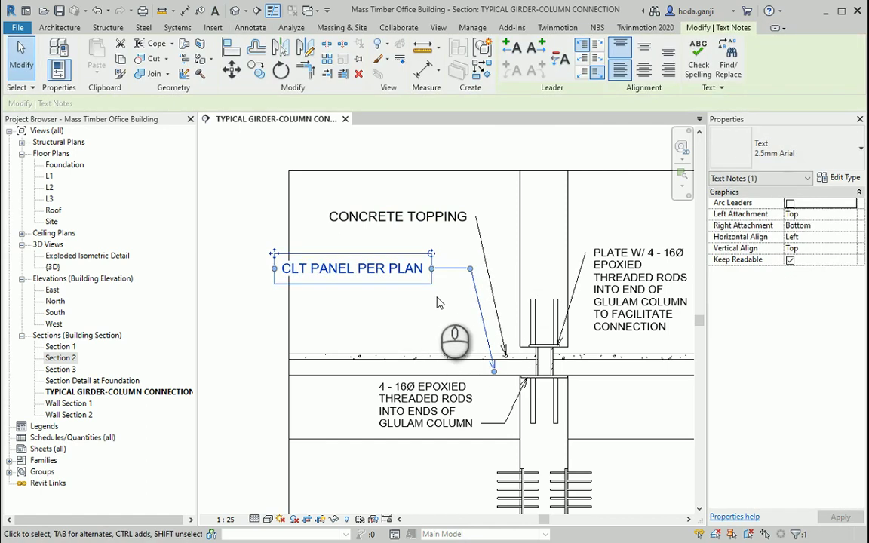
left_click_drag(275, 255, 298, 254)
left_click_drag(495, 268, 473, 276)
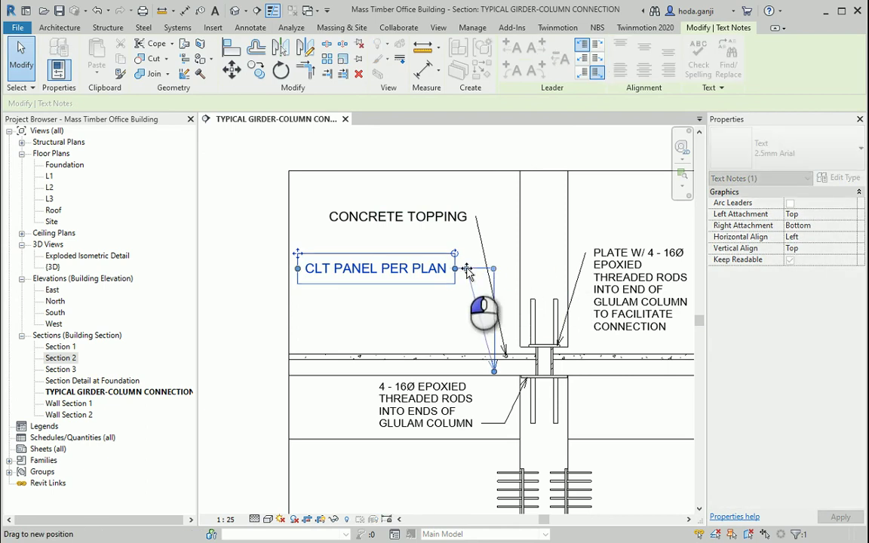
left_click_drag(469, 273, 470, 270)
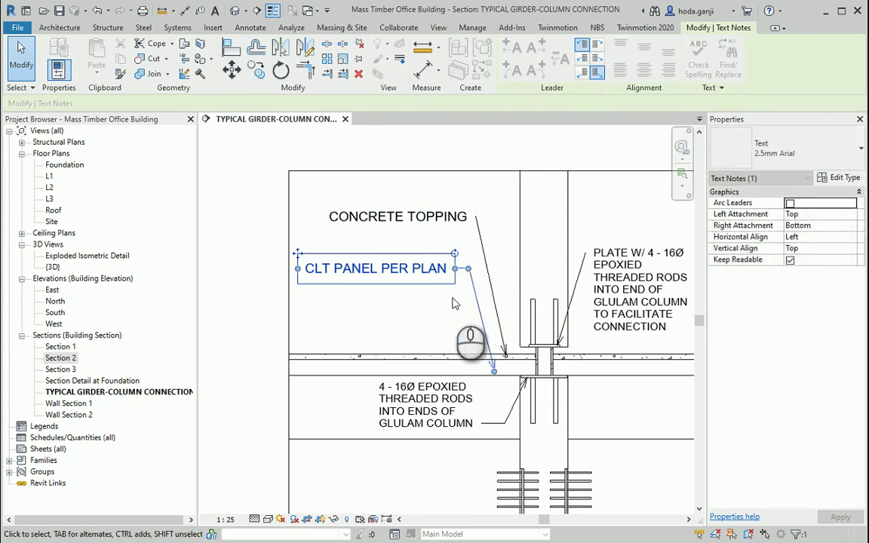
left_click(452, 296)
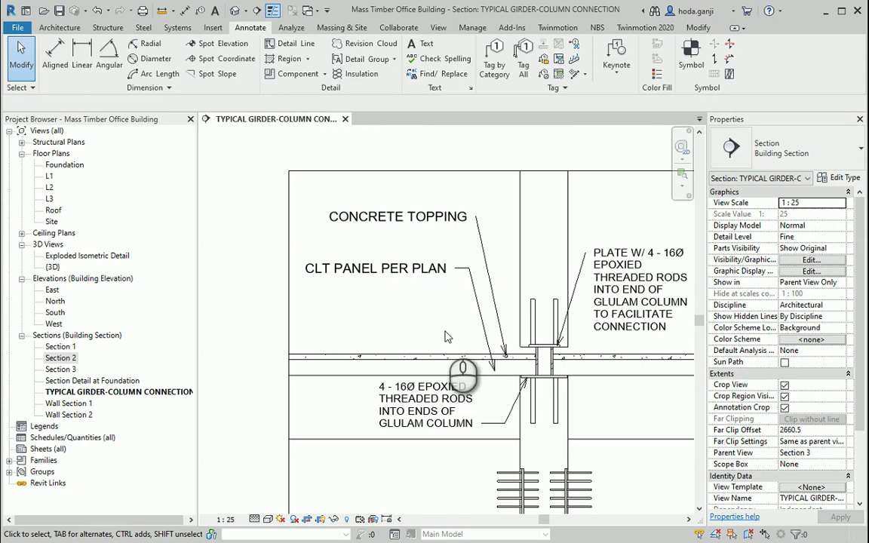
Step: Copy the "FORM FITTED CONNECTOR DAPPED INTO COLUMN AT GIRDERS-COLUMN CONNECTIONS" note from the reference PDF and return to Revit
scroll(445, 336, "down", 4)
scroll(526, 428, "up", 2)
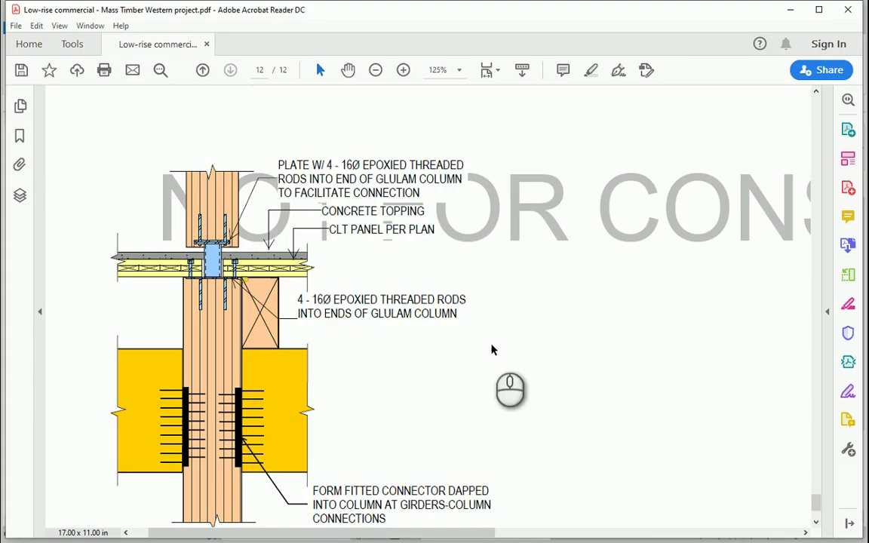
scroll(490, 349, "down", 2)
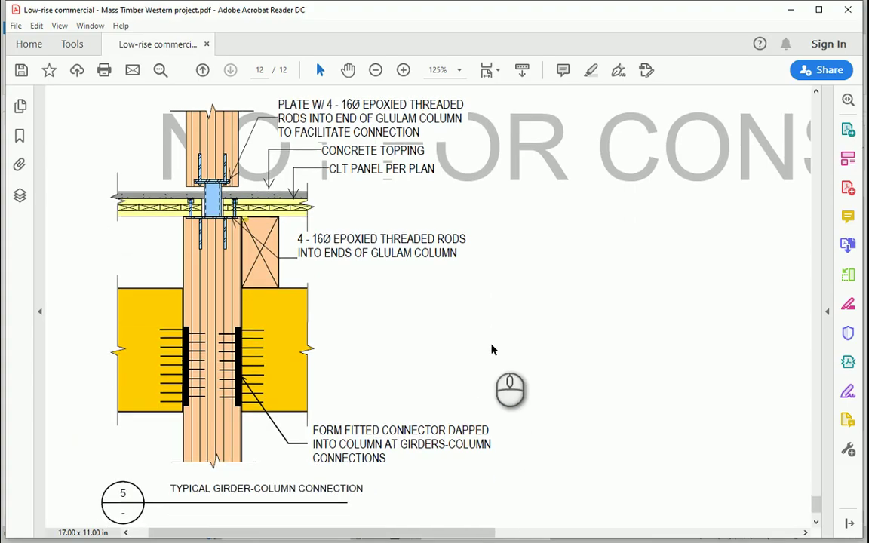
triple_click(357, 443)
left_click(357, 443)
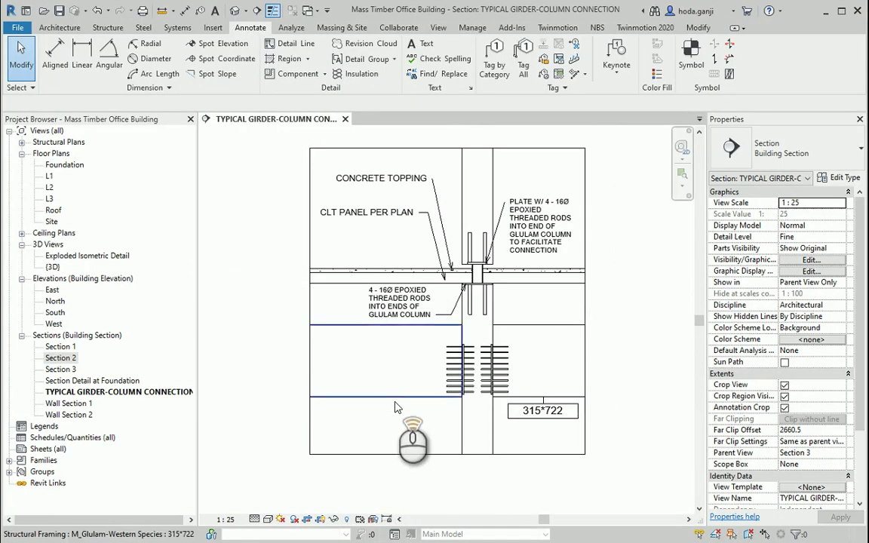
Step: Add the copied form fitted connector text as a 2.0mm Arial two-segment leader note pointing at the lower end of the left connector
scroll(395, 411, "up", 3)
scroll(446, 365, "down", 1)
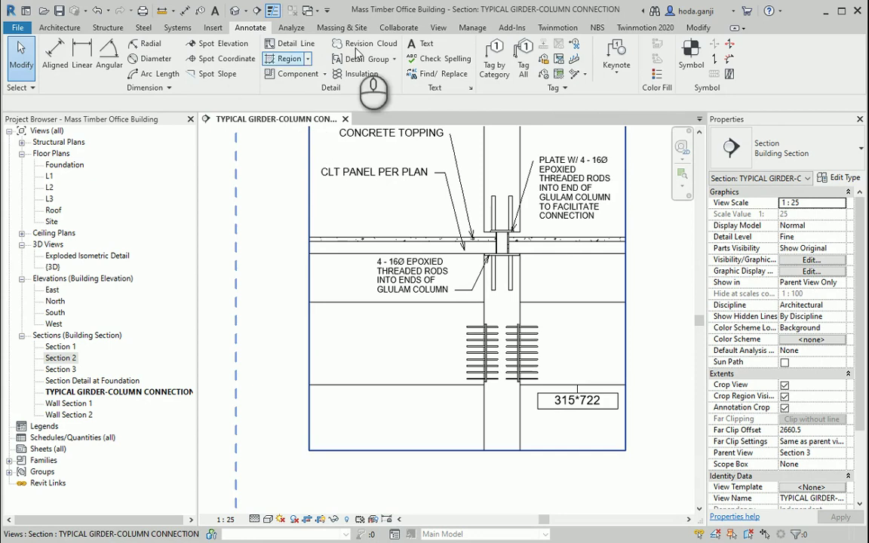
left_click(421, 44)
scroll(466, 394, "up", 2)
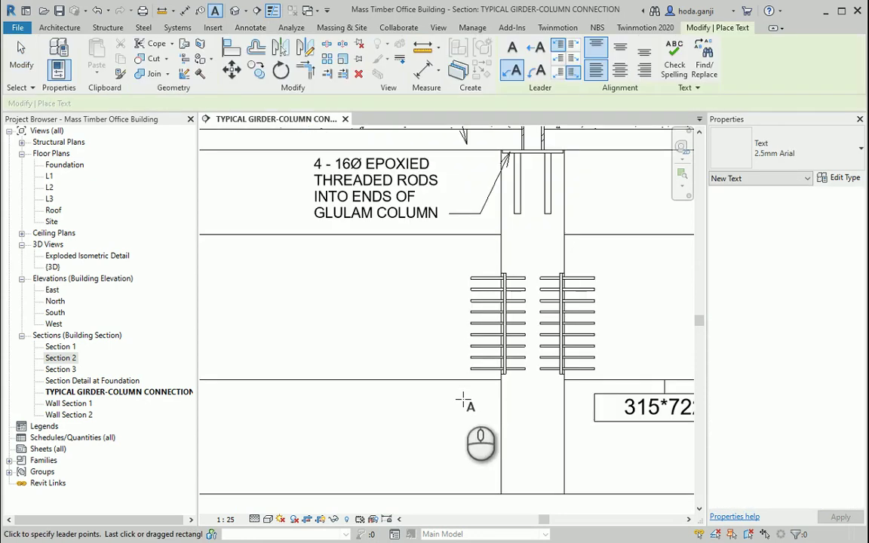
left_click(830, 147)
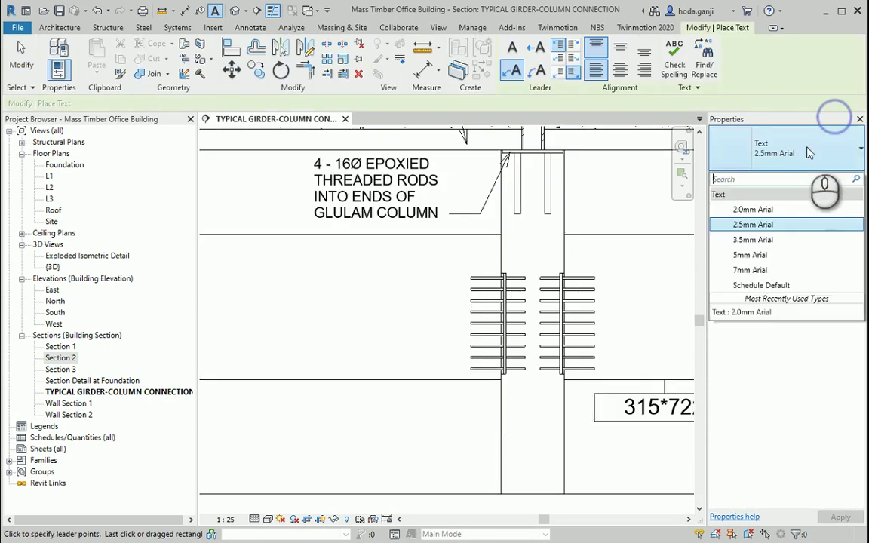
left_click(777, 208)
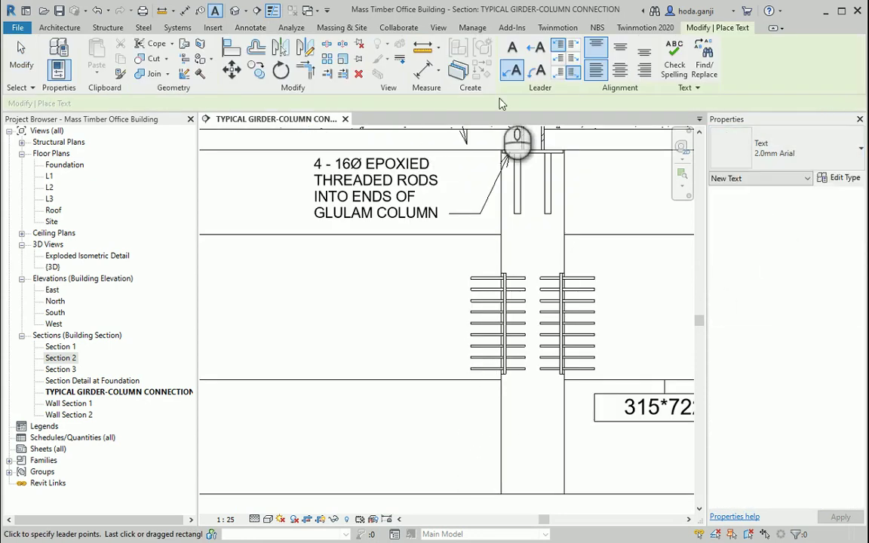
left_click(498, 364)
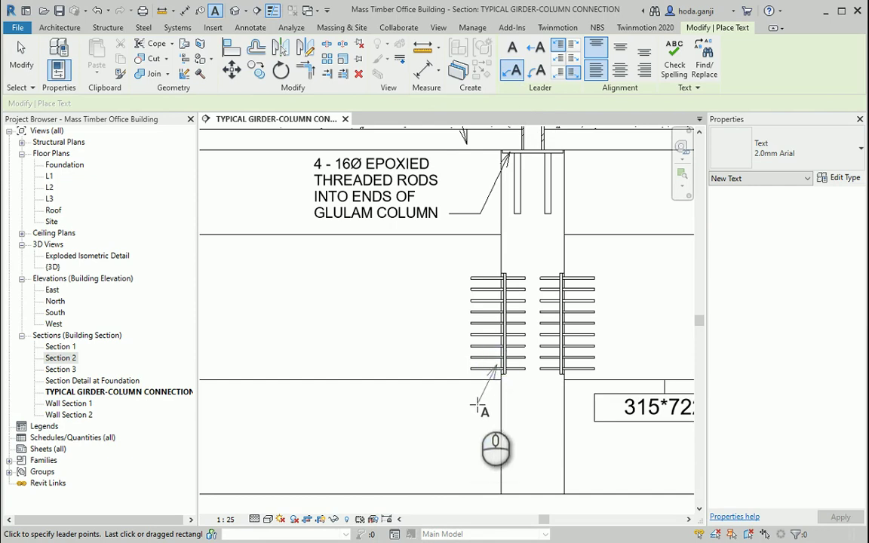
left_click(480, 402)
left_click(444, 405)
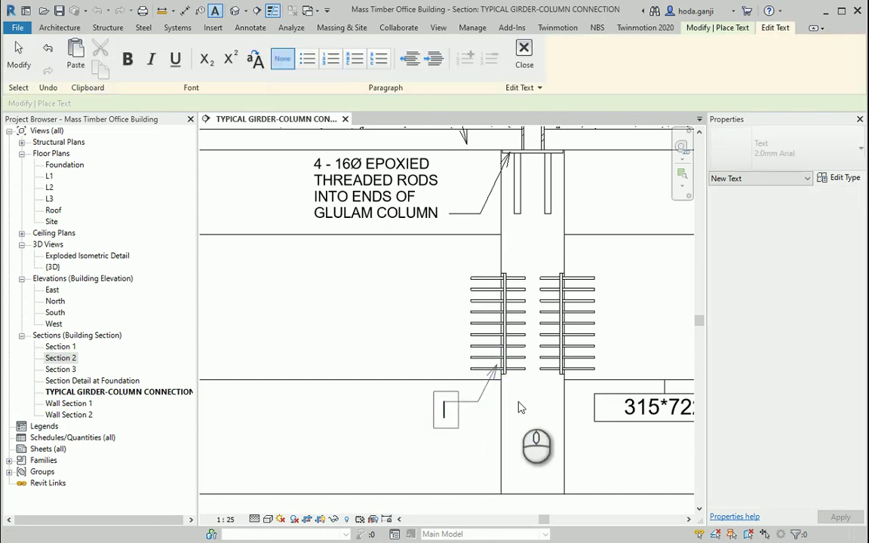
key("ctrl+v")
left_click(594, 437)
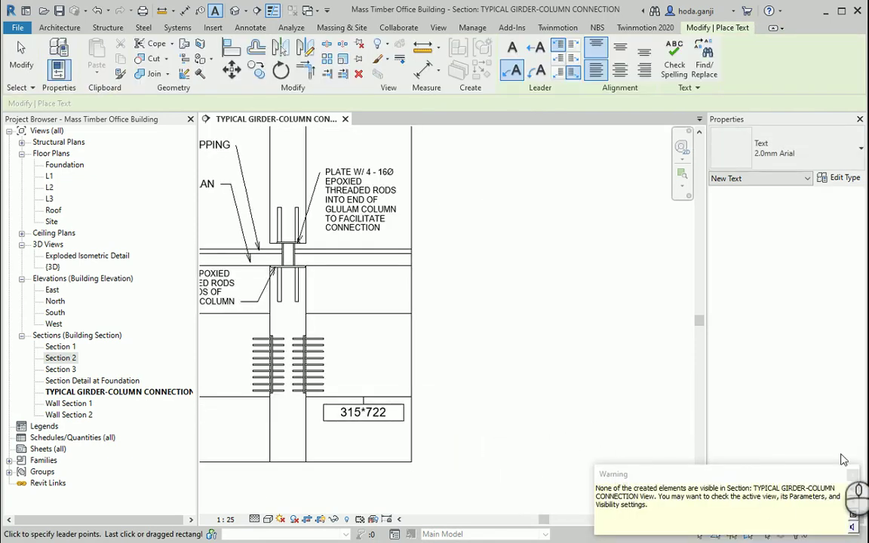
left_click(850, 474)
scroll(552, 360, "down", 3)
scroll(383, 386, "up", 1)
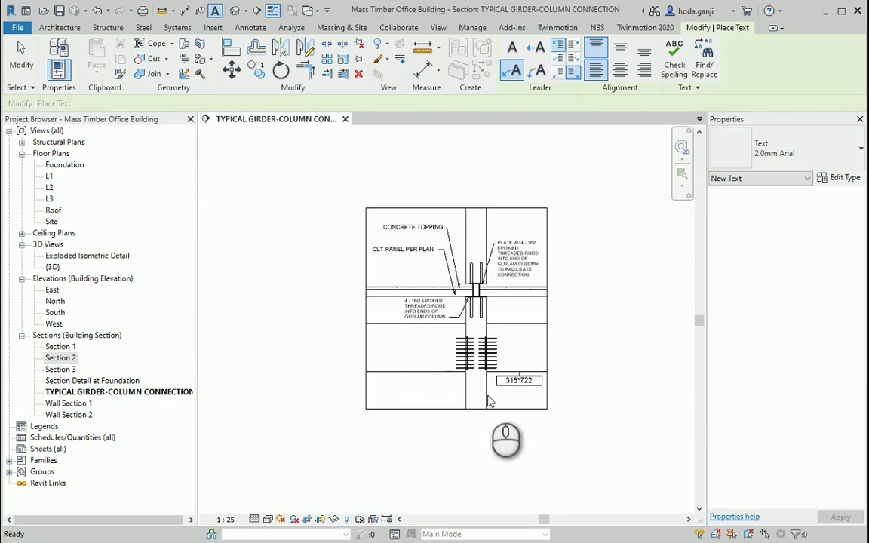
key("Escape")
Step: Turn off cropping, narrow the form fitted connector note from its left side until it wraps onto four lines, and turn cropping back on
left_click(323, 506)
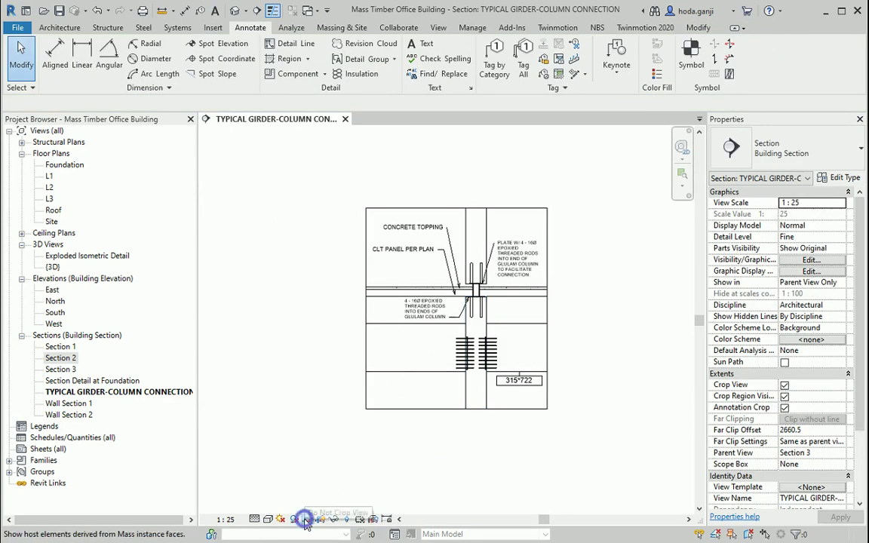
left_click(306, 519)
left_click(326, 378)
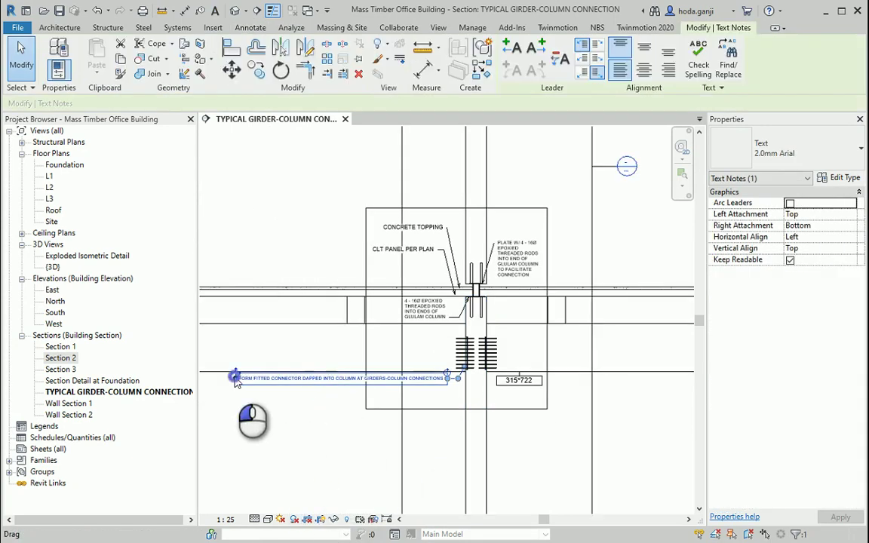
left_click_drag(235, 383, 374, 382)
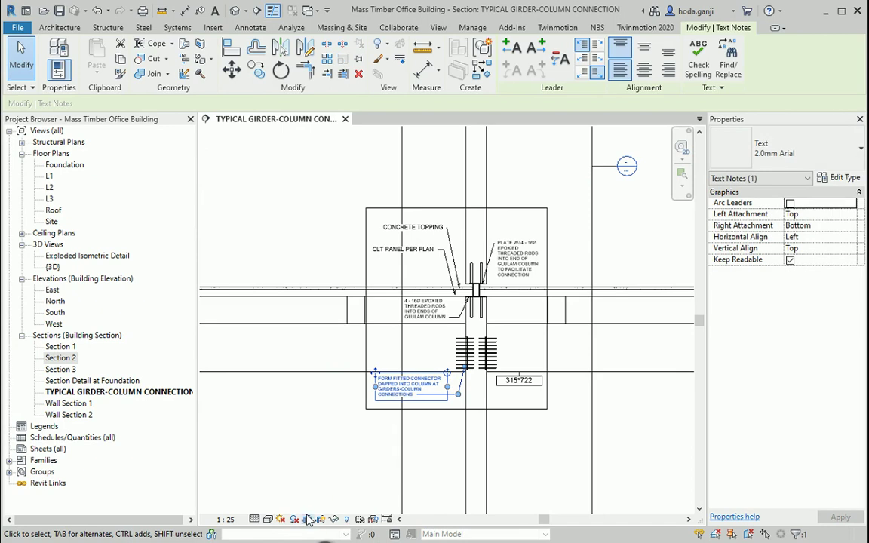
left_click(307, 519)
scroll(388, 457, "up", 5)
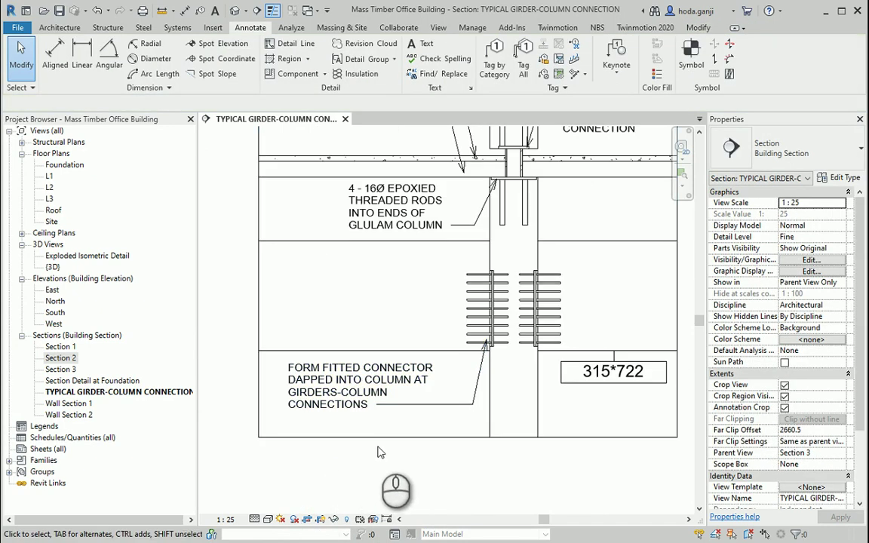
Step: Select all 2.5mm Arial text notes visible in the view and change them to the 2.0mm Arial type
scroll(379, 452, "down", 2)
left_click(332, 174)
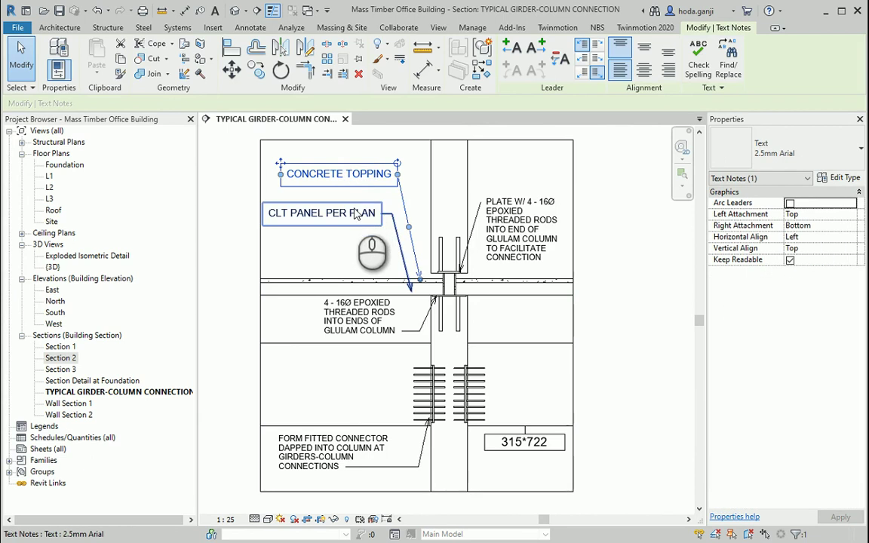
right_click(351, 174)
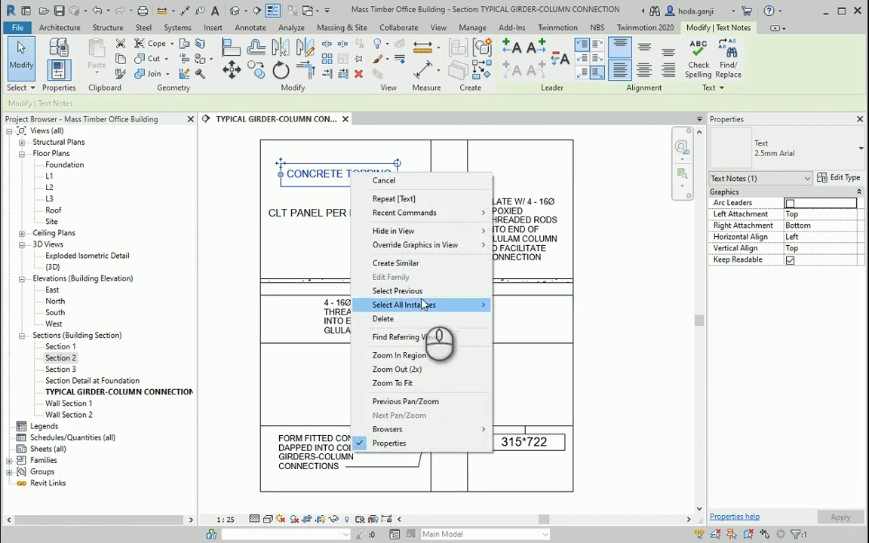
mouse_move(423, 304)
left_click(523, 304)
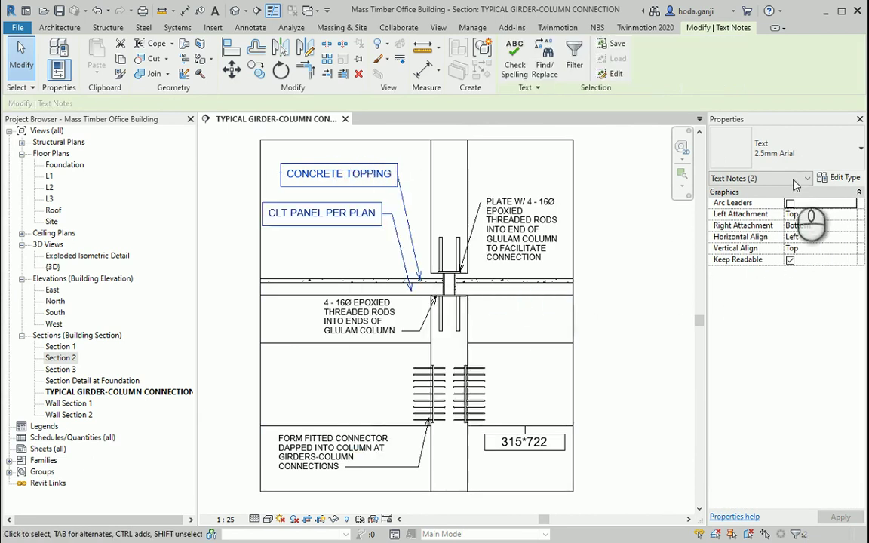
left_click(808, 157)
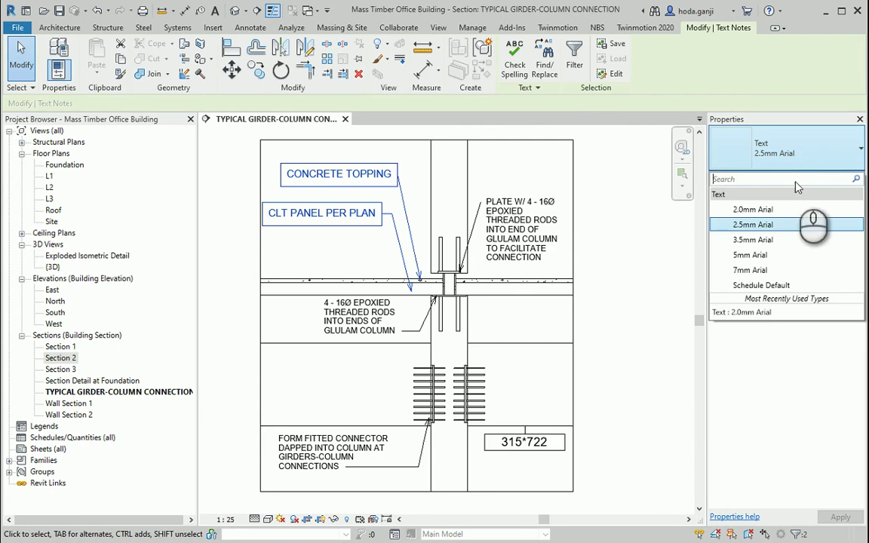
left_click(800, 212)
left_click(636, 347)
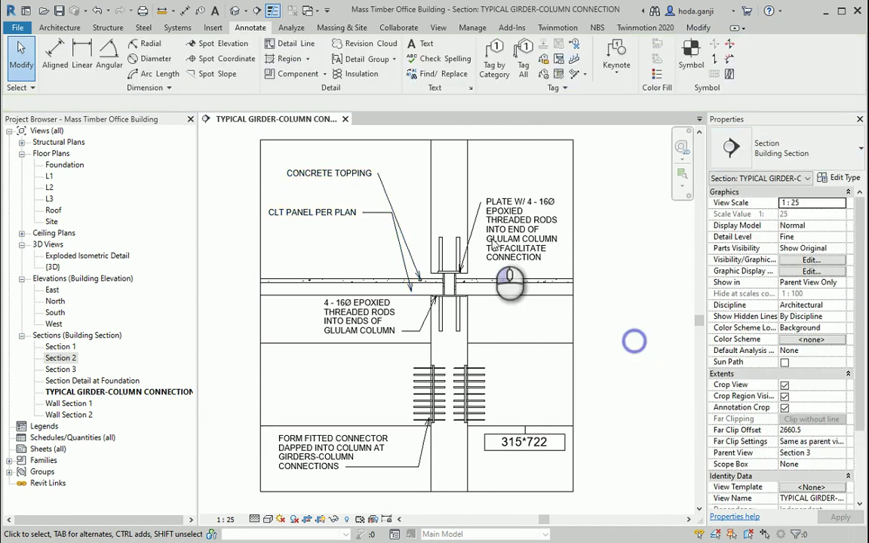
Step: Move the CONCRETE TOPPING note slightly to the right, keeping its leader arrow on the topping layer
scroll(382, 175, "up", 2)
left_click(372, 178)
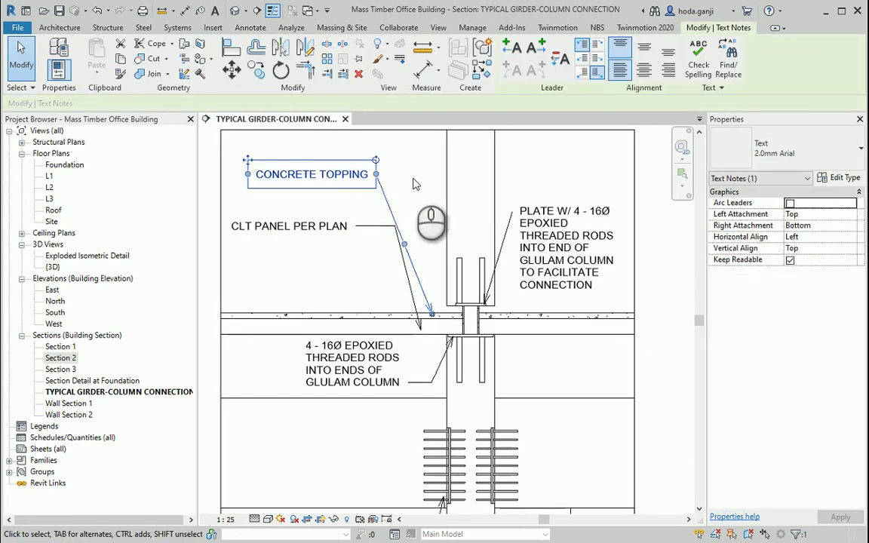
left_click_drag(247, 160, 270, 160)
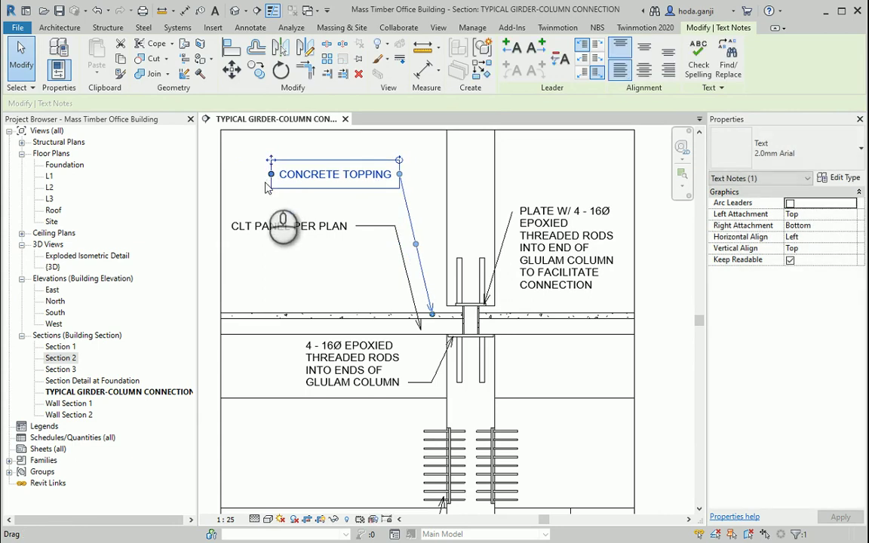
left_click(330, 295)
scroll(338, 243, "down", 2)
scroll(332, 283, "up", 1)
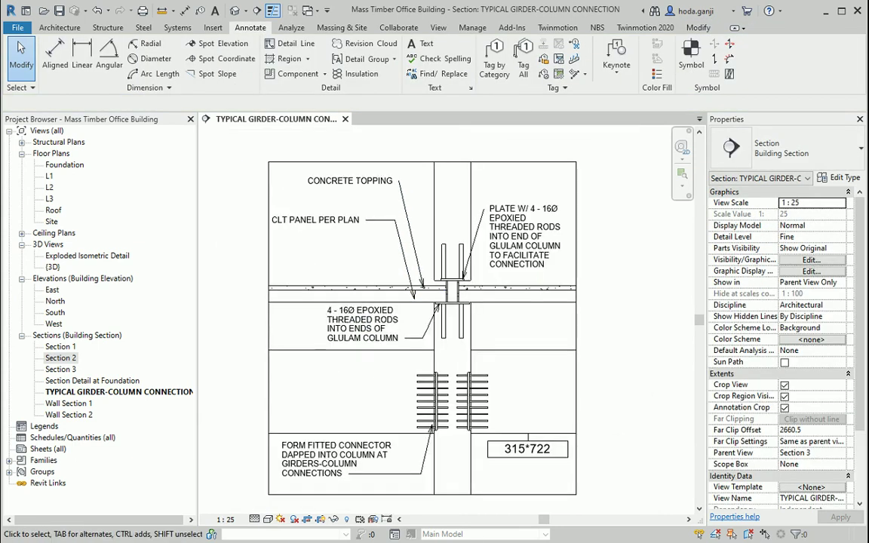
Step: Check the coloured reference detail in Acrobat Reader, return to Revit and duplicate the TYPICAL GIRDER-COLUMN CONNECTION section with detailing
key("alt+Tab")
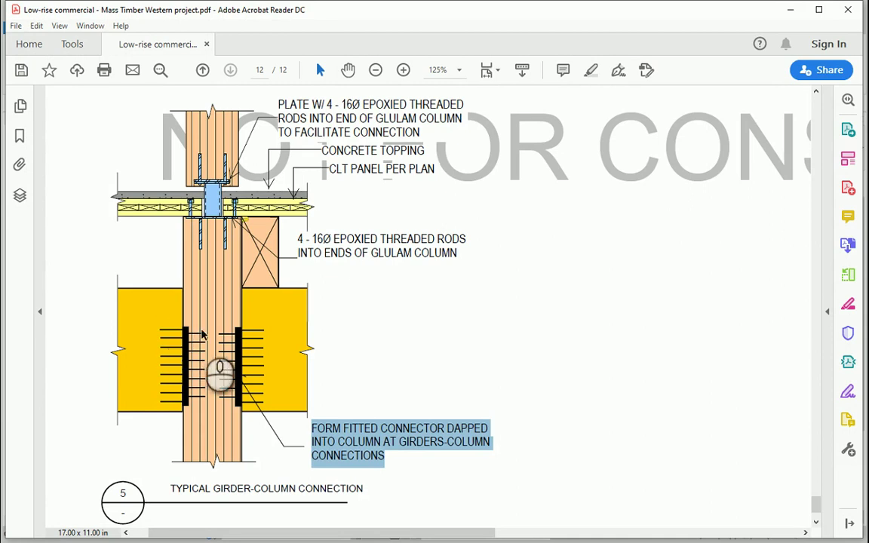
left_click(493, 540)
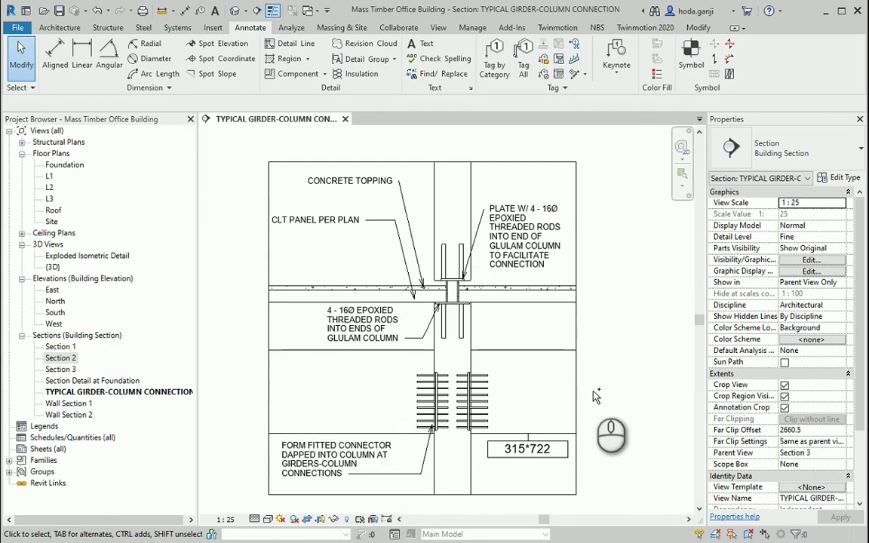
left_click(106, 394)
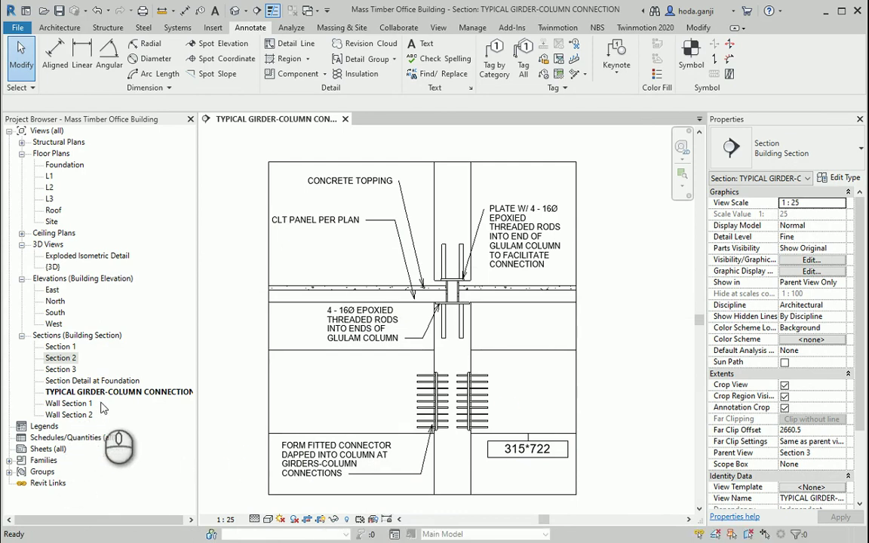
right_click(111, 393)
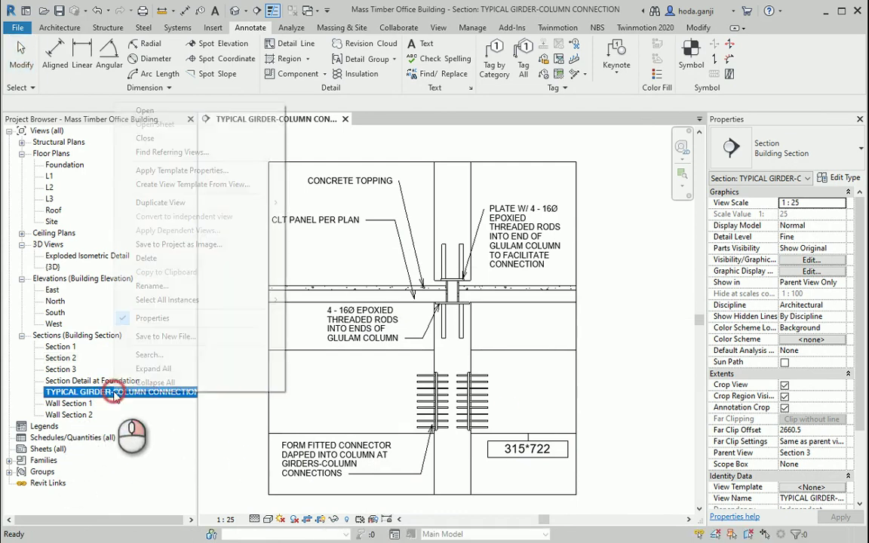
mouse_move(194, 202)
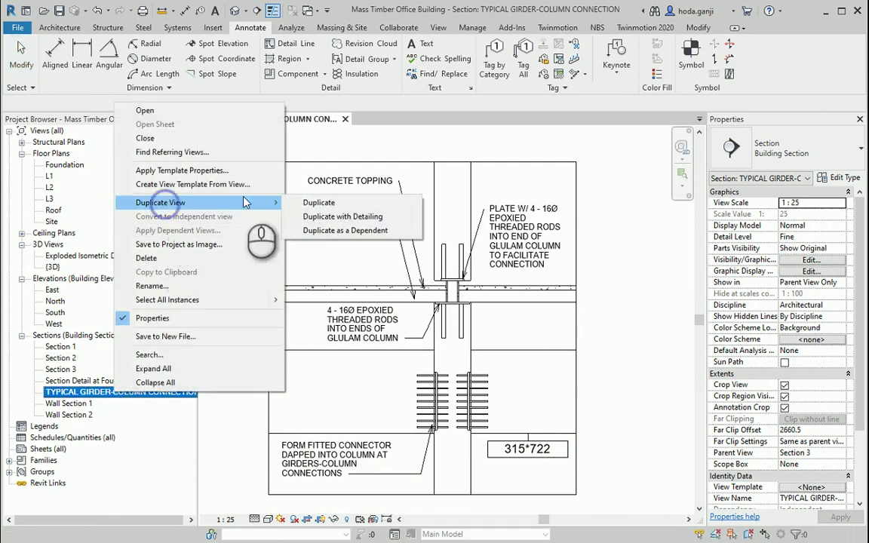
left_click(319, 215)
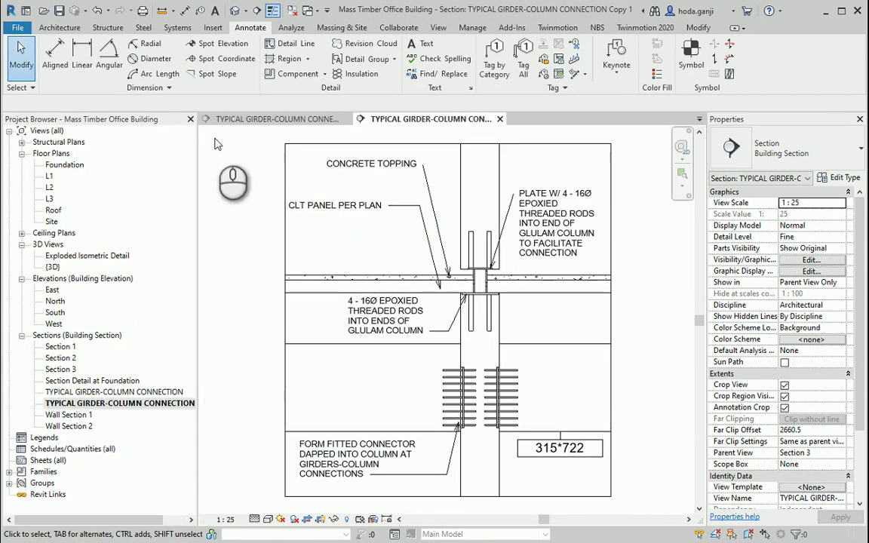
Step: Widen the Project Browser to show full view names and rename the duplicated section TYPICAL GIRDER-COLUMN CONNECTION-Color
left_click_drag(197, 157, 221, 157)
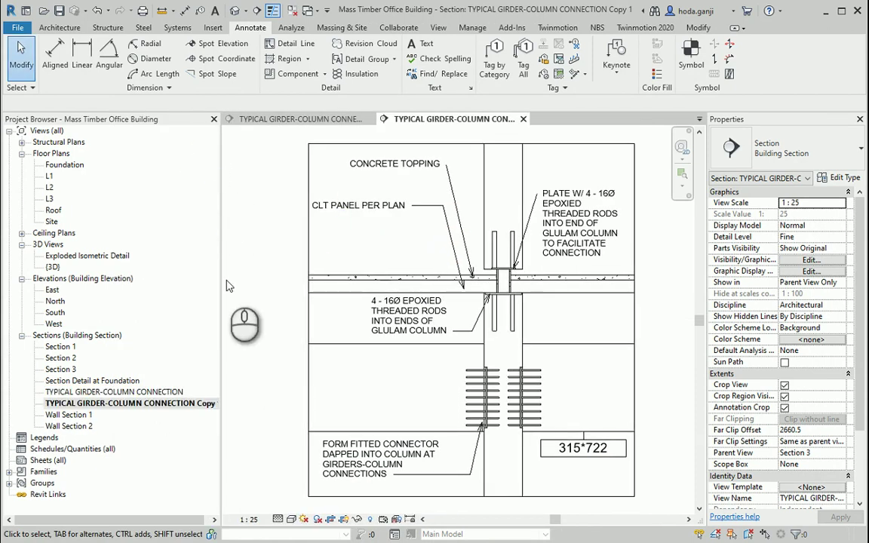
left_click_drag(221, 278, 238, 278)
right_click(207, 403)
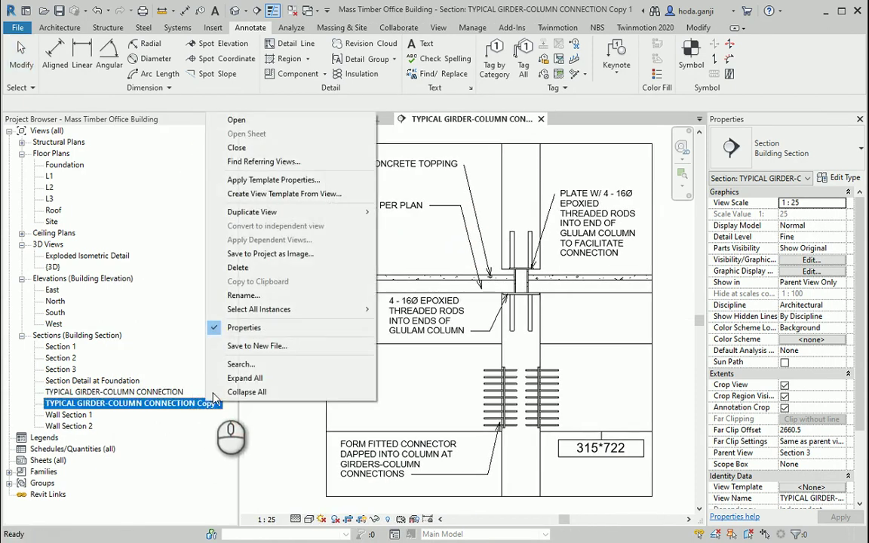
left_click(246, 299)
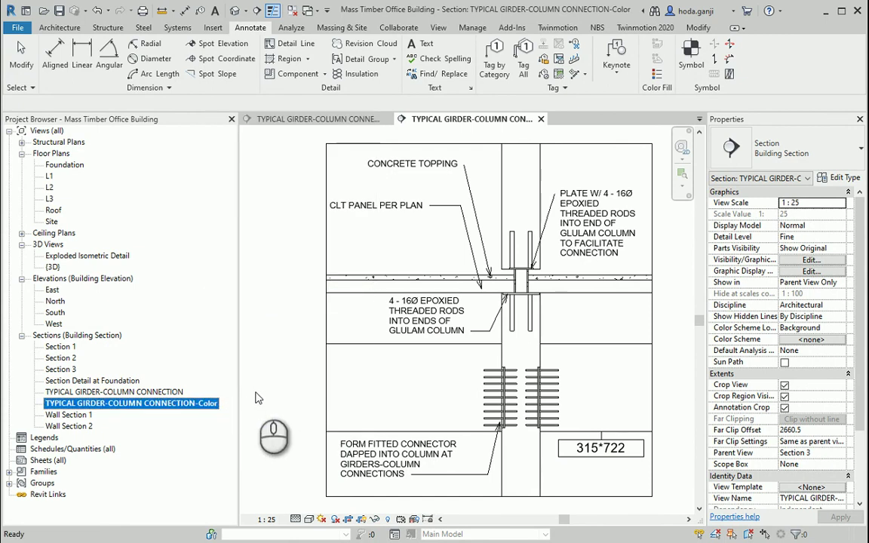
left_click(255, 392)
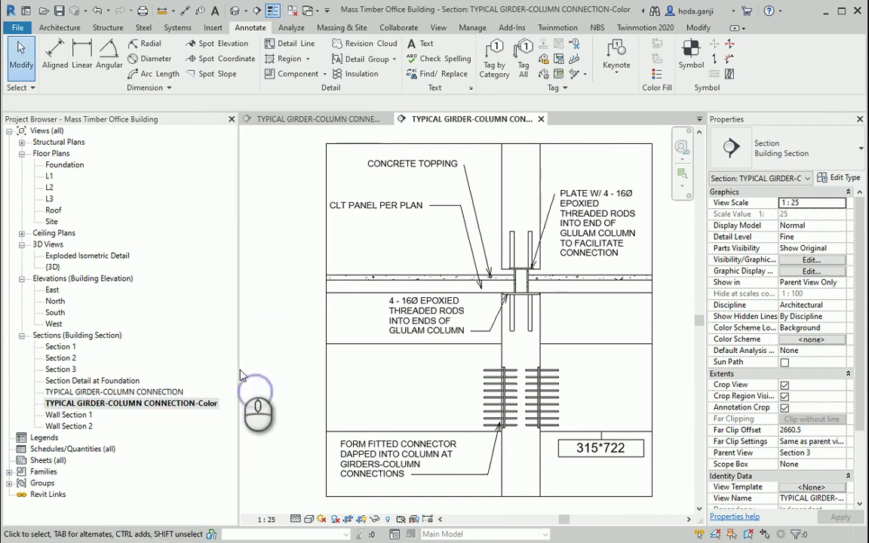
left_click_drag(239, 370, 229, 368)
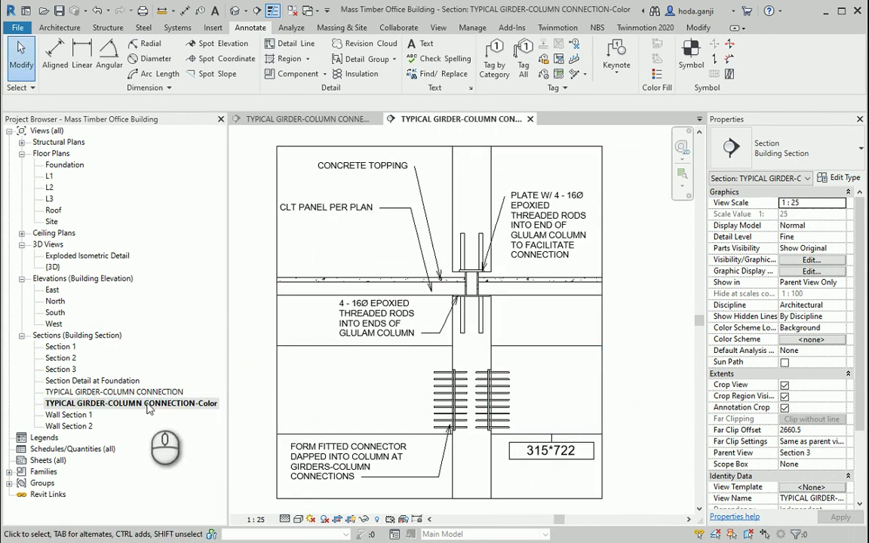
Step: Set the visual style of the TYPICAL GIRDER-COLUMN CONNECTION-Color section to Consistent Colors and review the connection
left_click(299, 519)
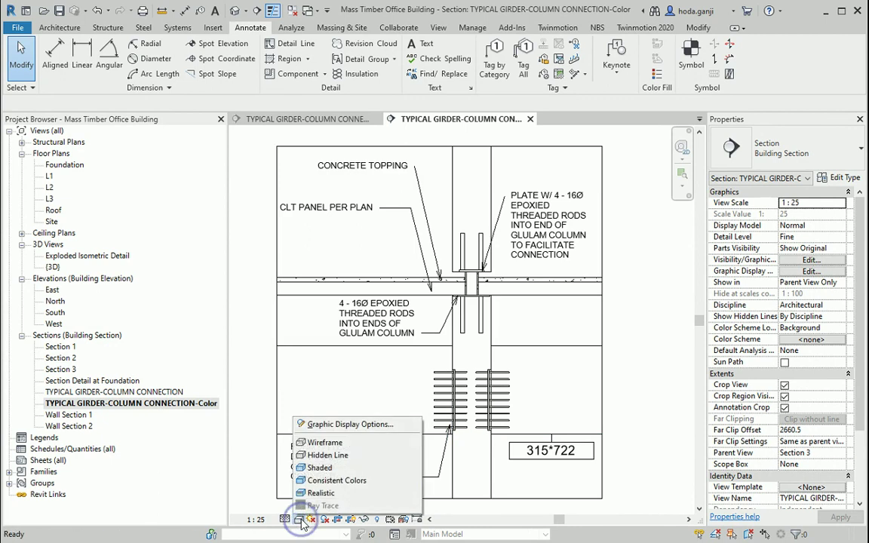
left_click(318, 478)
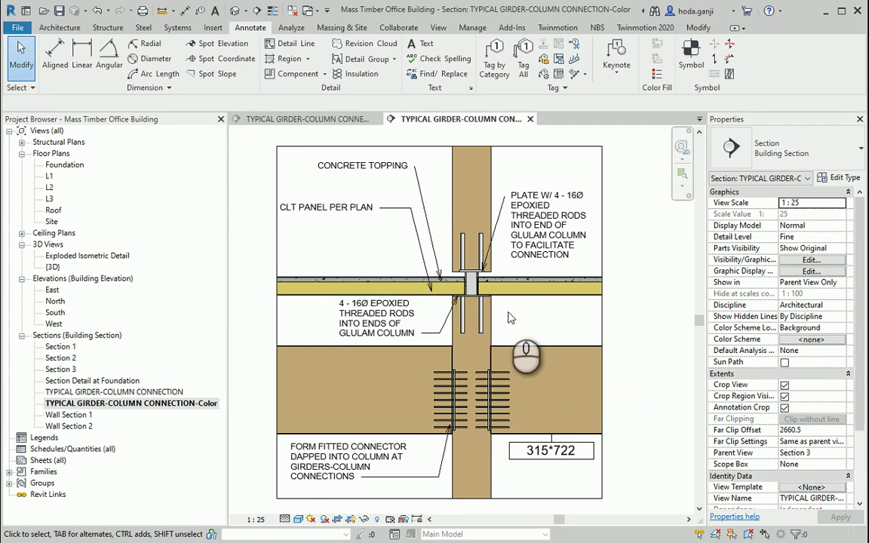
scroll(471, 283, "up", 3)
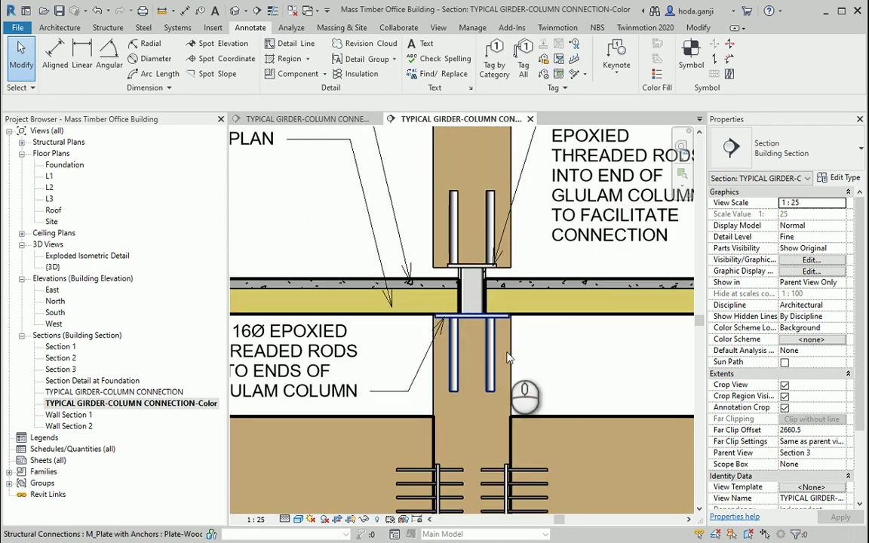
scroll(487, 302, "up", 2)
scroll(506, 480, "down", 4)
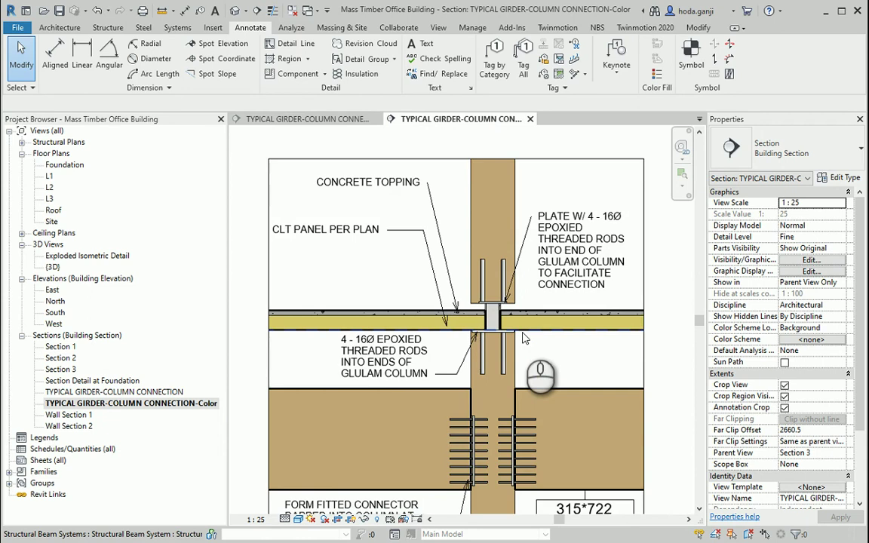
scroll(517, 332, "down", 2)
scroll(656, 467, "up", 2)
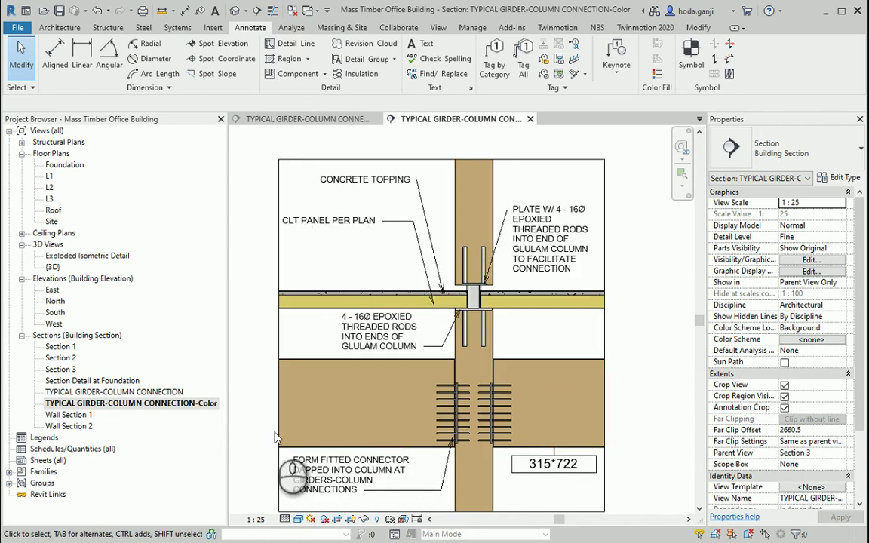
Step: Compare the original and Color versions of the connection section, and examine the properties of the right girder and the upper column
double_click(163, 391)
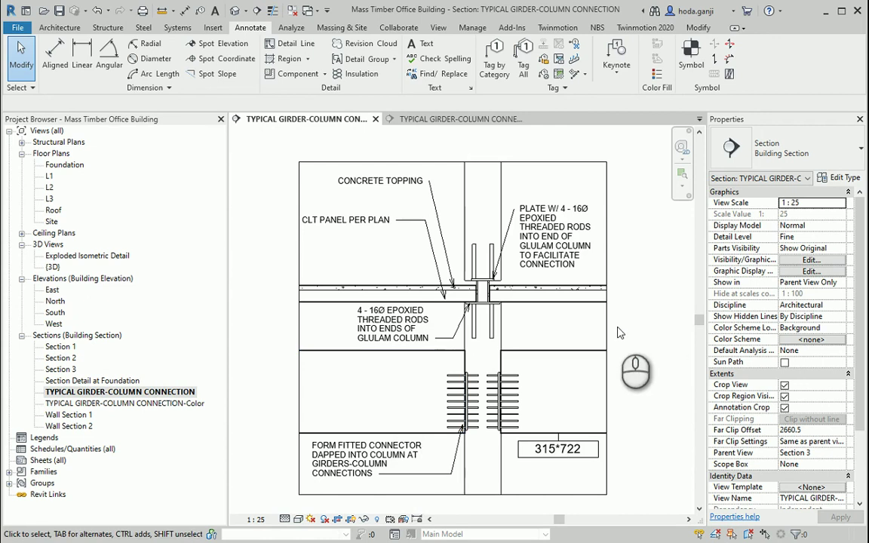
double_click(188, 405)
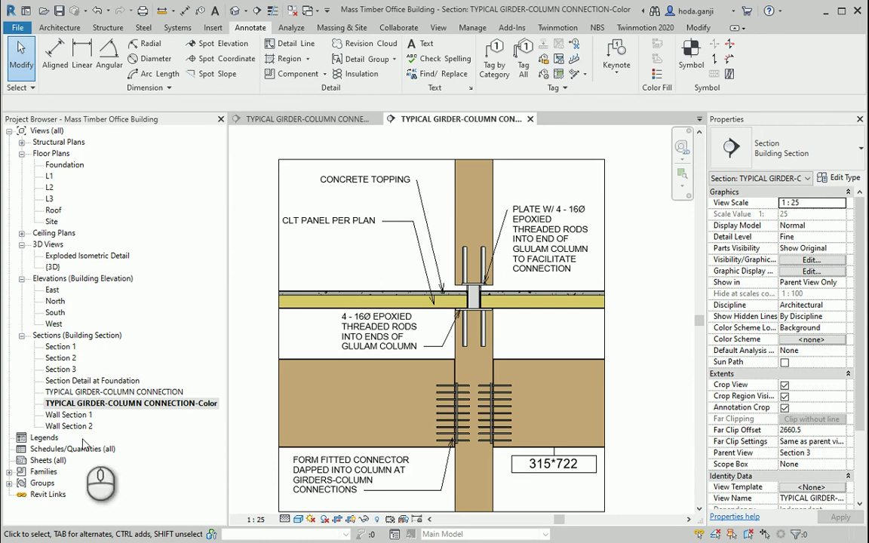
scroll(480, 288, "up", 2)
scroll(480, 288, "down", 2)
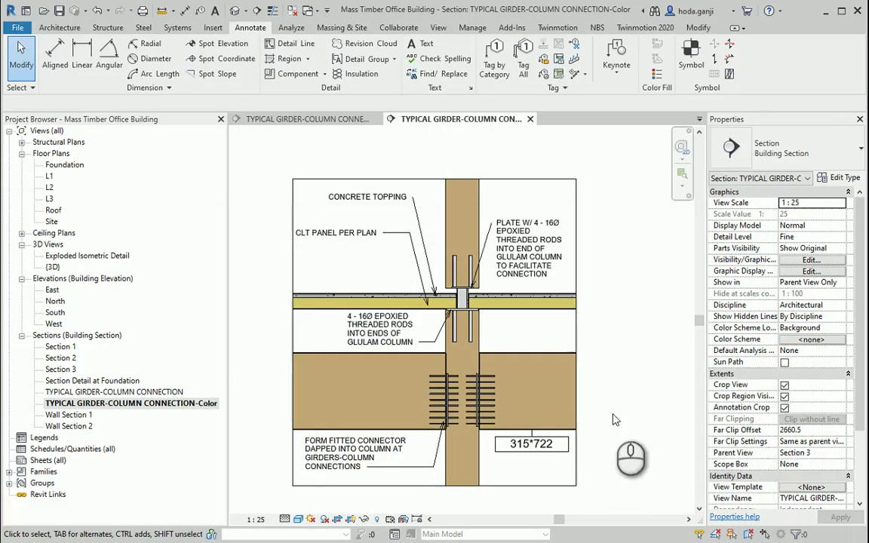
scroll(558, 370, "up", 2)
left_click(549, 354)
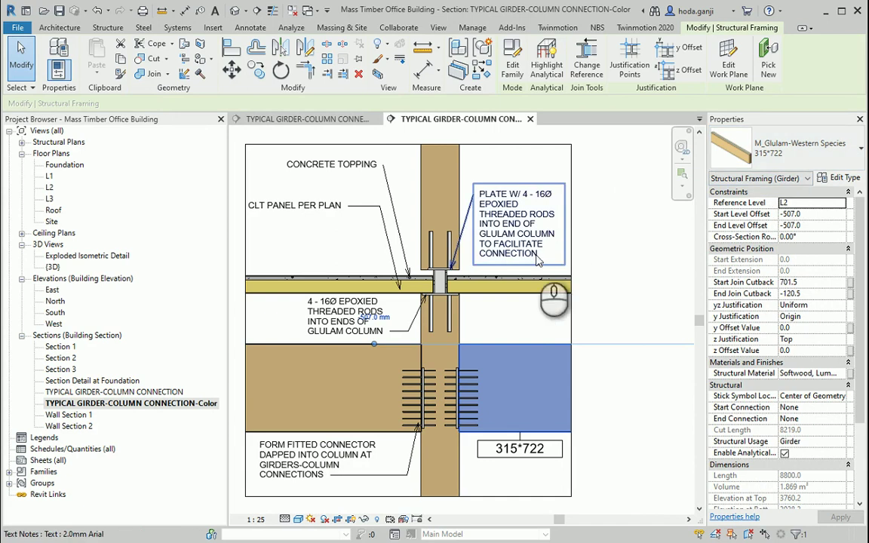
left_click(461, 210)
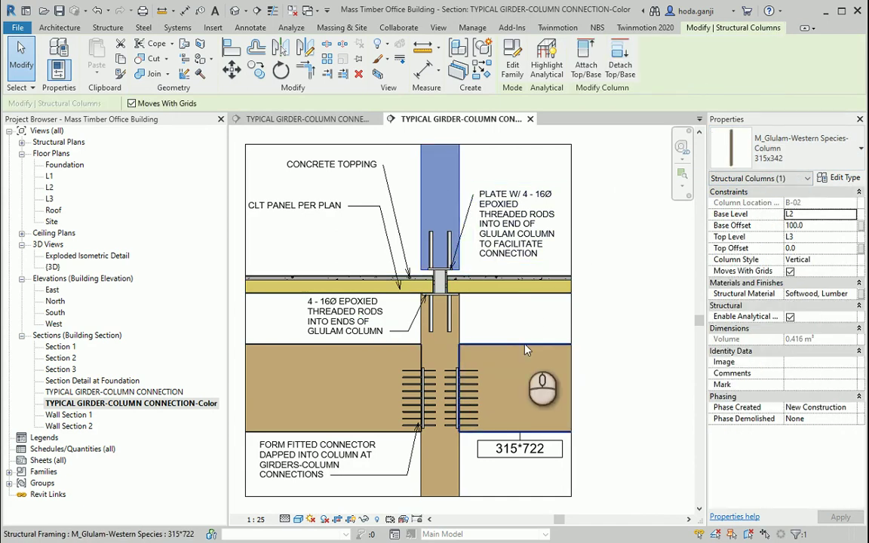
left_click(504, 355)
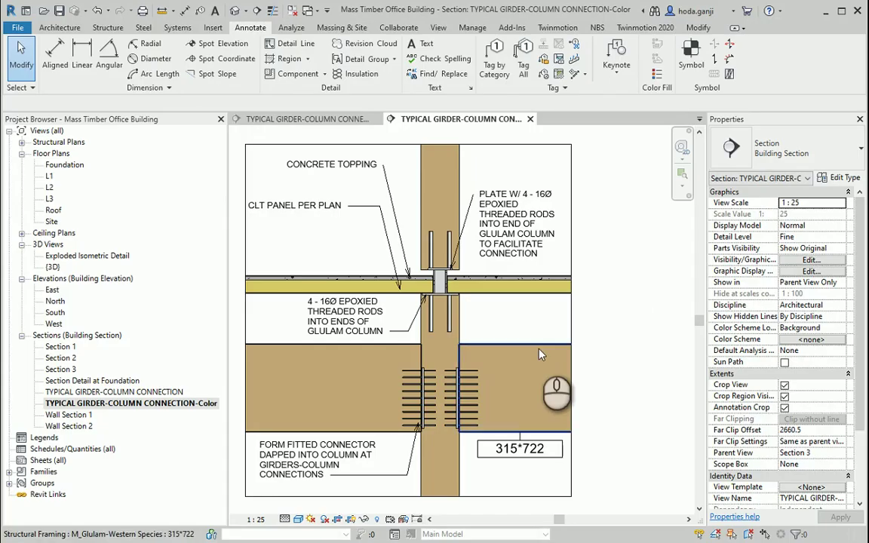
Step: Open the right girder's structural material and duplicate Softwood, Lumber as Softwood, Lumber(Beam)
left_click(539, 349)
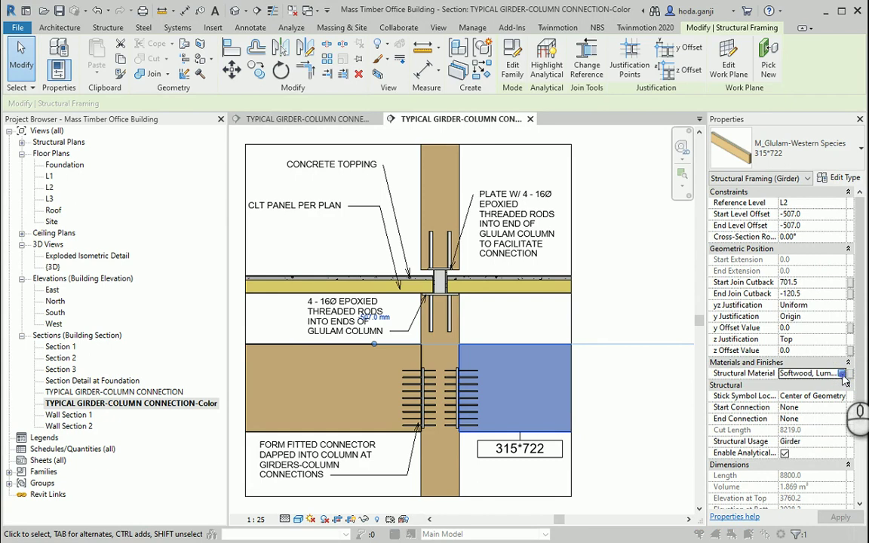
left_click(843, 375)
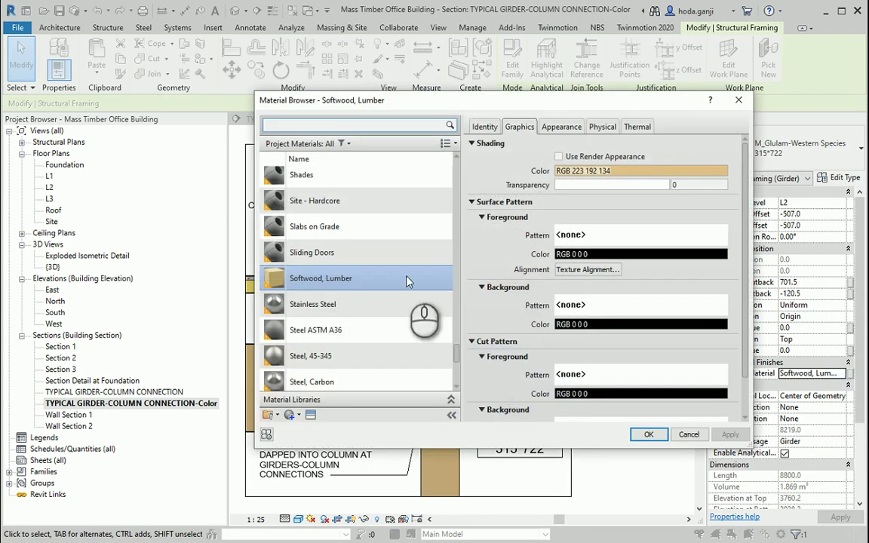
right_click(319, 282)
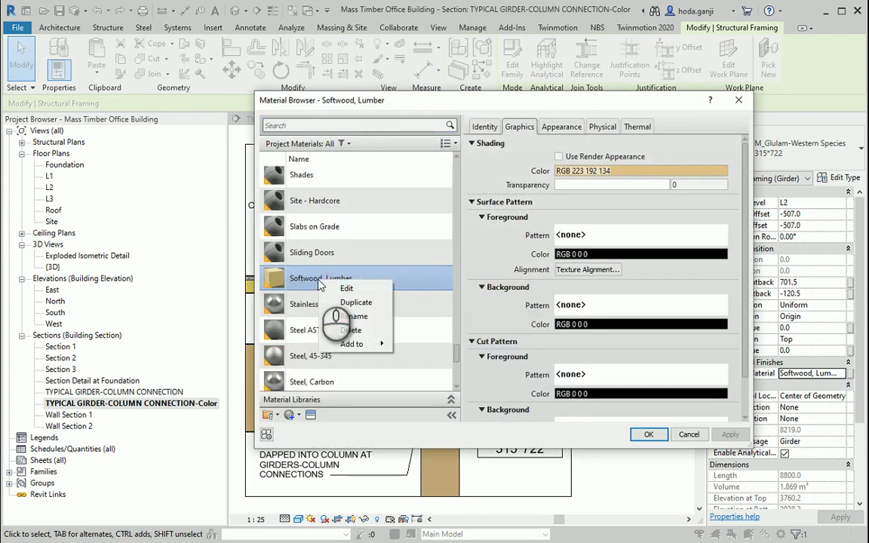
left_click(356, 302)
left_click(354, 279)
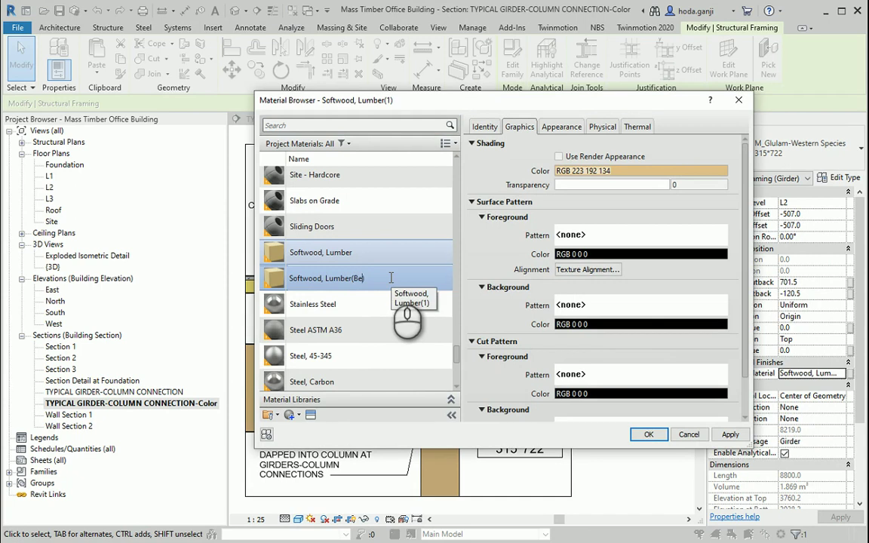
key("Return")
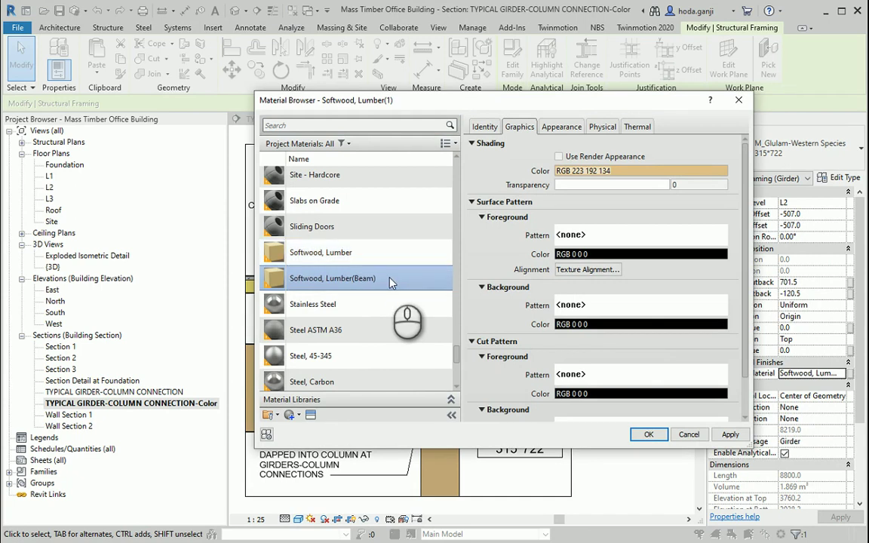
Step: Set the shading color of the Softwood, Lumber(Beam) material to golden yellow RGB 245-198-35
left_click(591, 171)
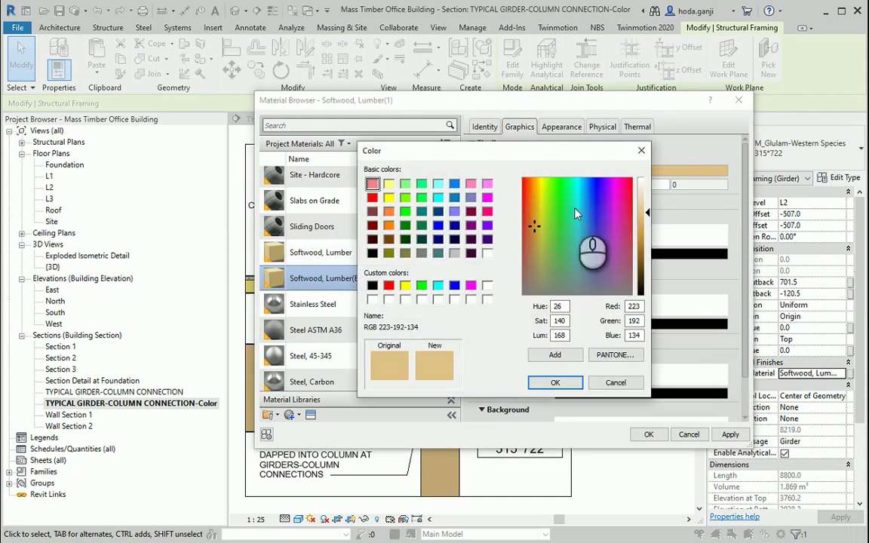
left_click(541, 197)
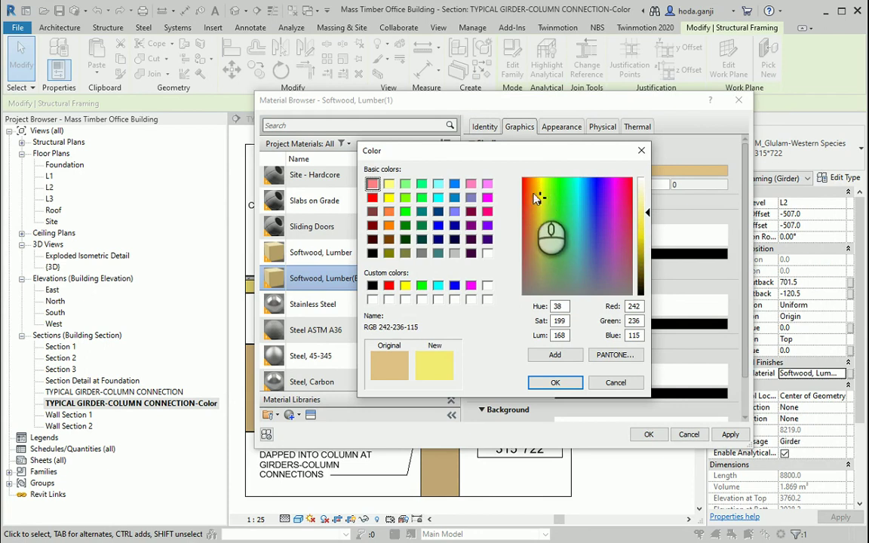
left_click(534, 193)
left_click(537, 188)
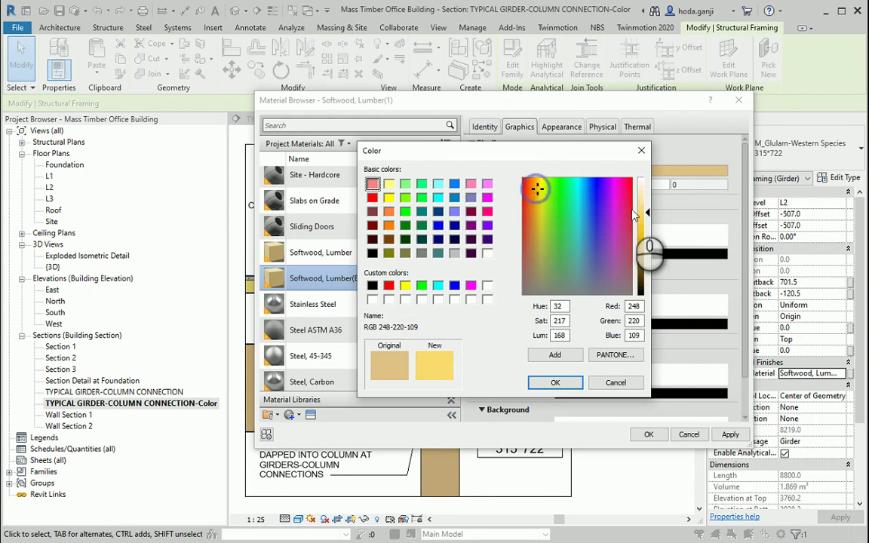
left_click_drag(640, 218, 644, 236)
left_click(534, 192)
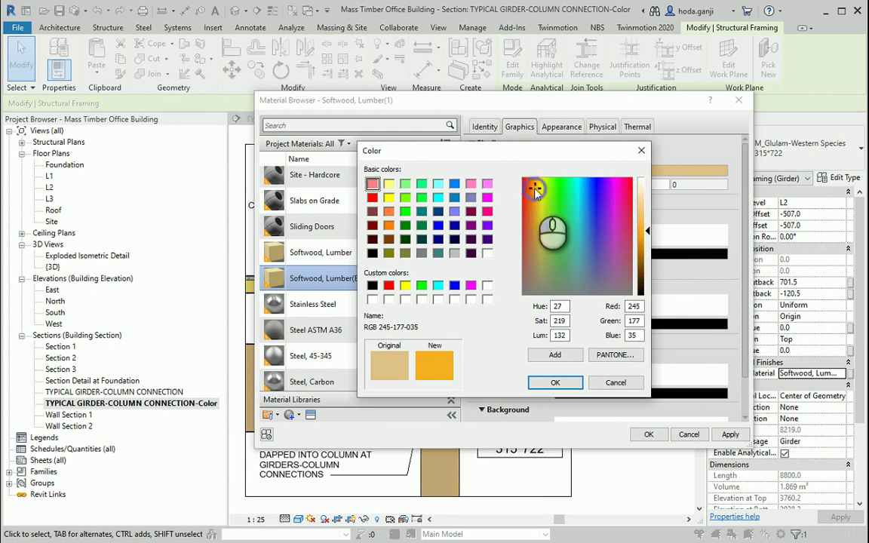
left_click(559, 385)
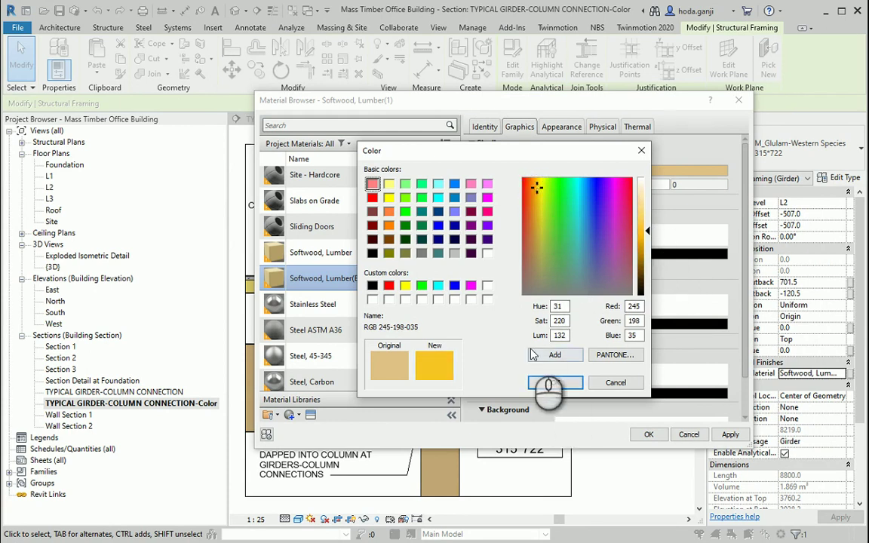
Step: Accept the new shading color and assign Softwood, Lumber(Beam) as the right girder's structural material
left_click(556, 383)
left_click(649, 436)
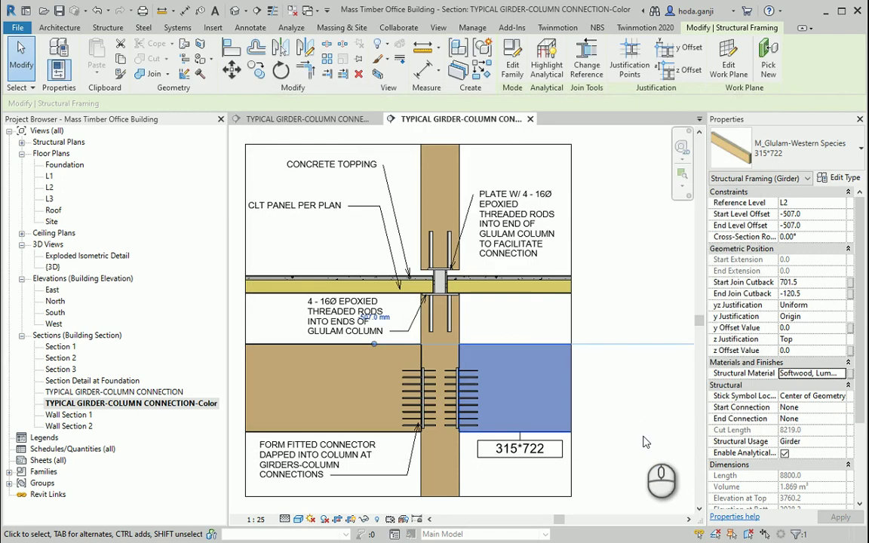
left_click(643, 438)
left_click(395, 345)
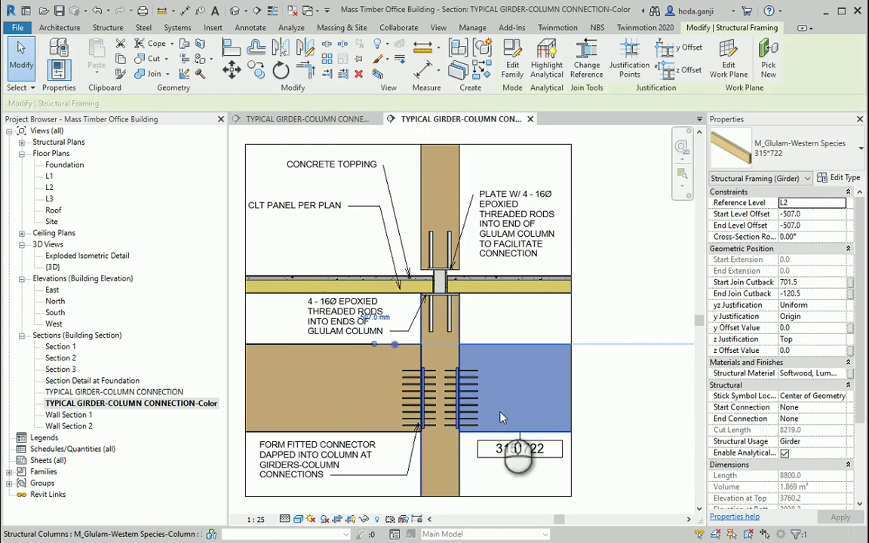
left_click(676, 476)
Step: Set the left girder's structural material to Softwood, Lumber(Beam)
left_click(314, 347)
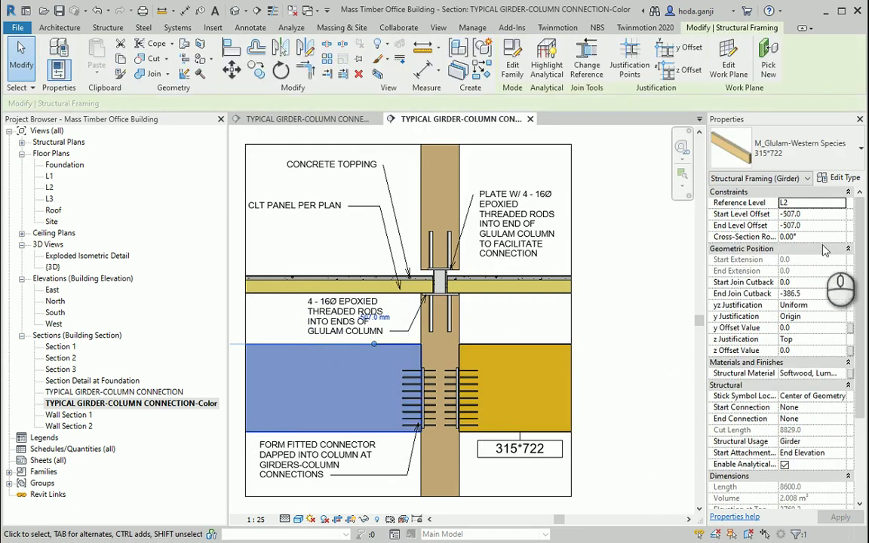
left_click(840, 373)
left_click(840, 372)
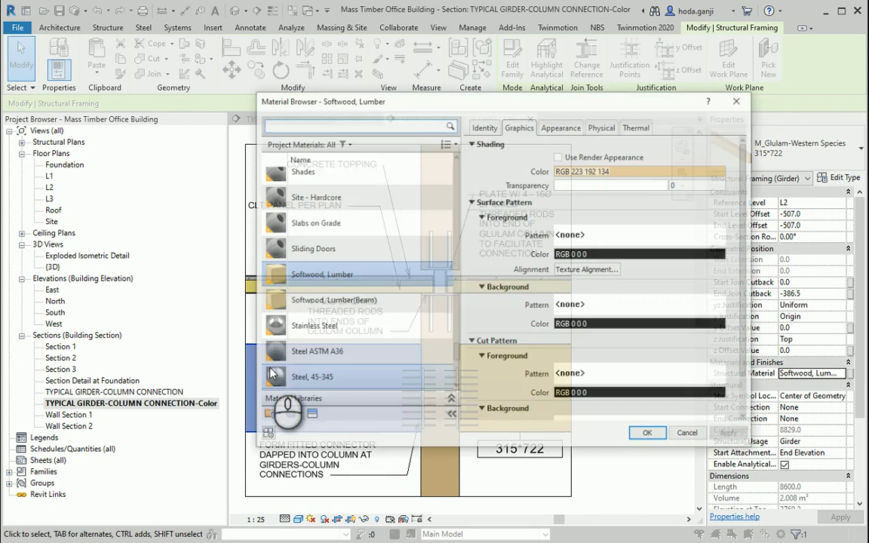
left_click(341, 301)
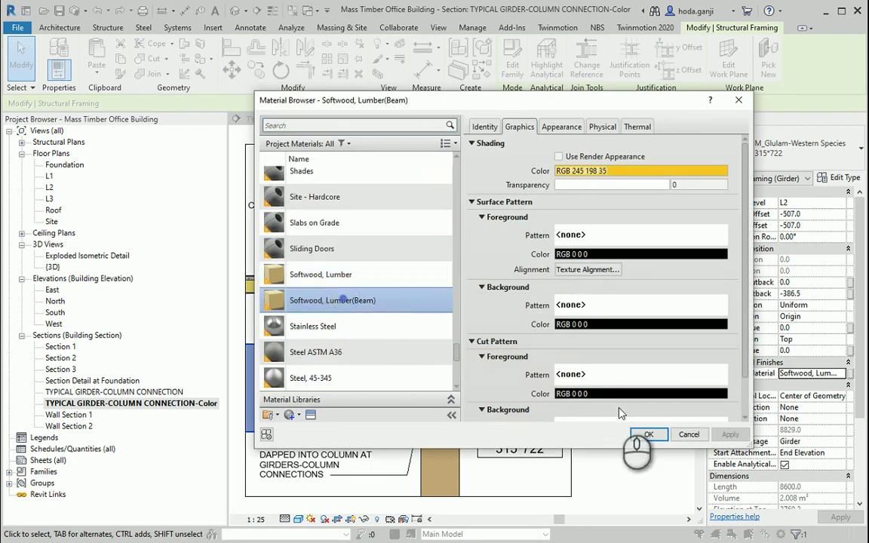
left_click(648, 435)
left_click(618, 476)
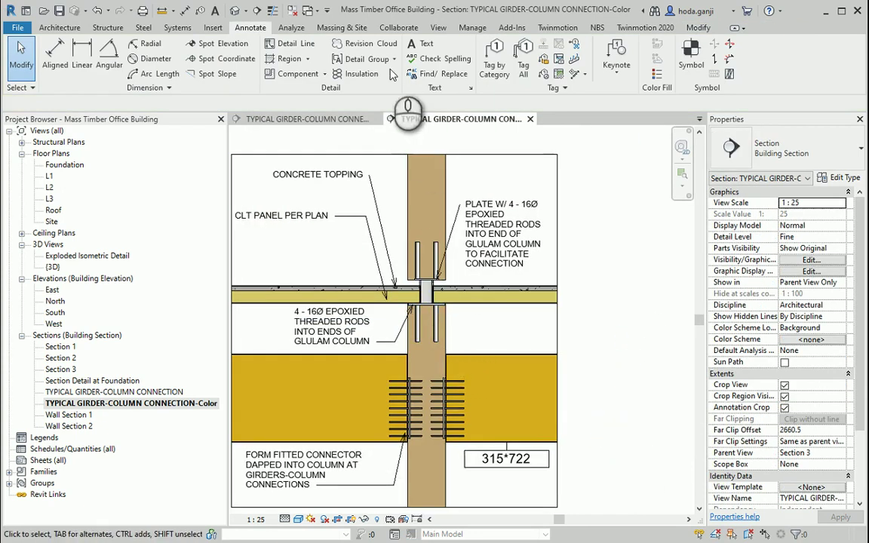
left_click(494, 64)
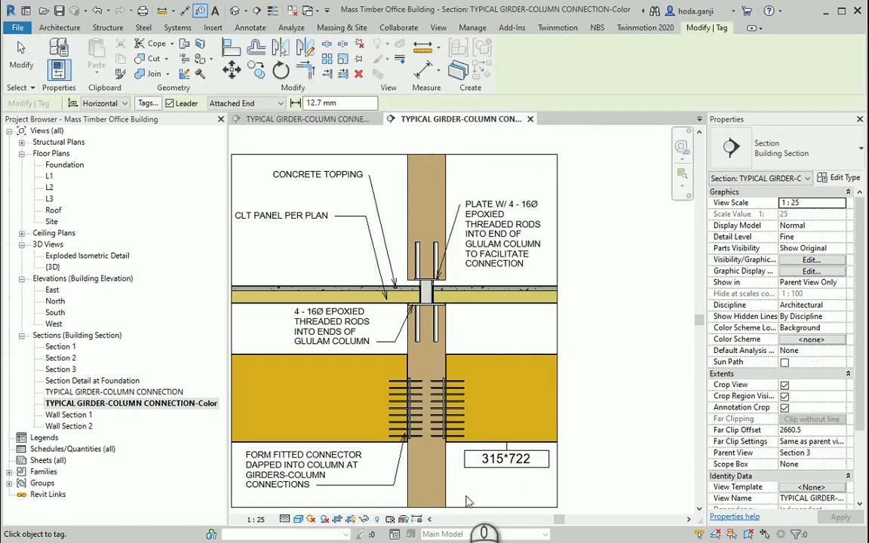
left_click(410, 434)
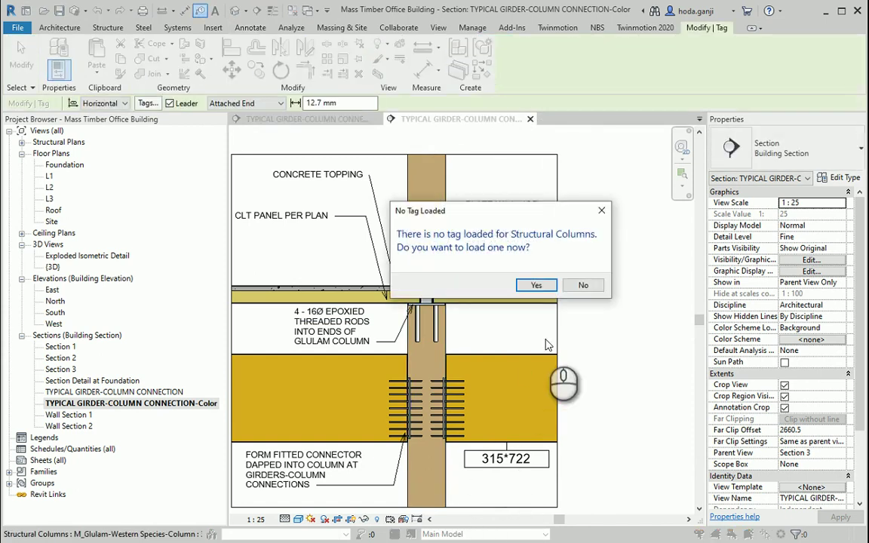
key("Escape")
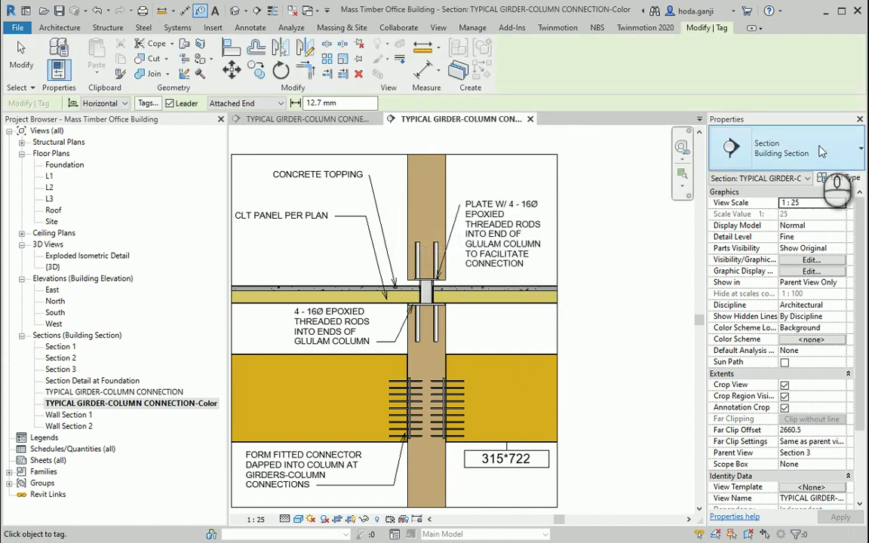
key("Escape")
Step: Set the Type Mark of the upper column's 315x342 glulam type to 342*315
left_click(413, 209)
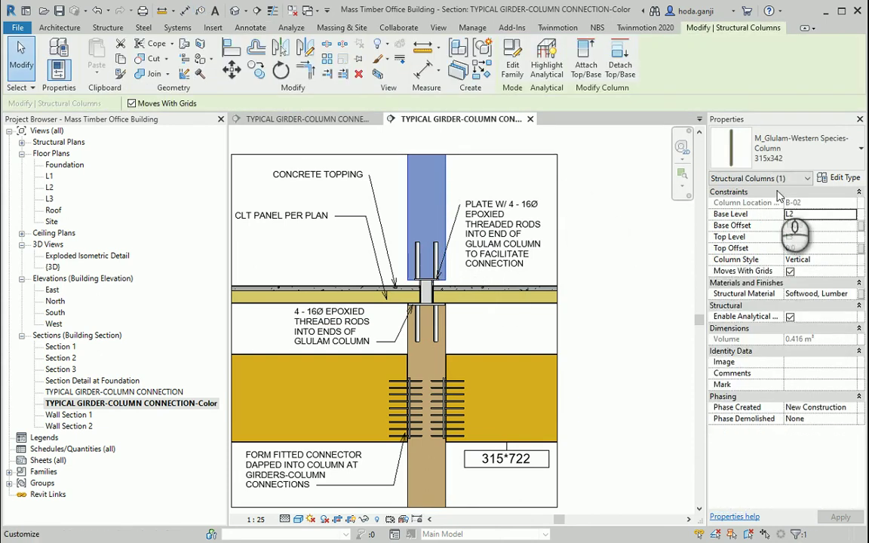
left_click(842, 177)
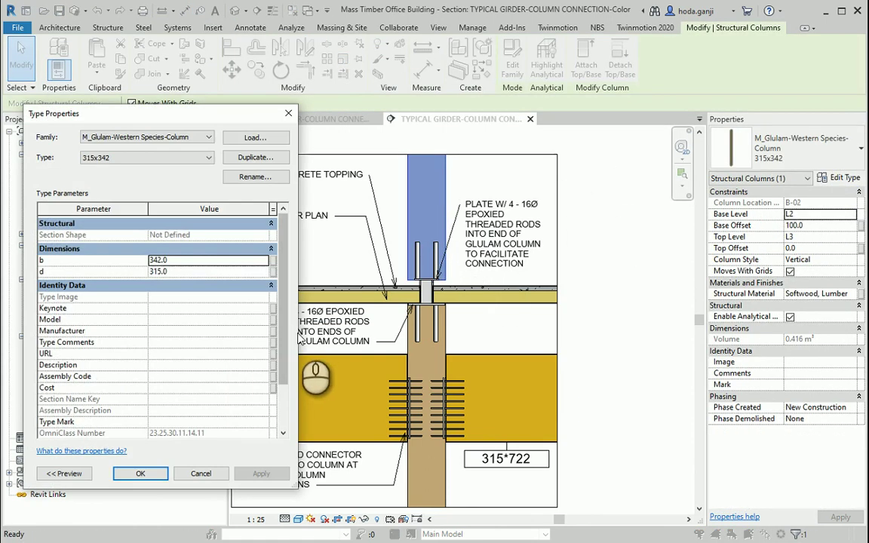
scroll(138, 396, "down", 1)
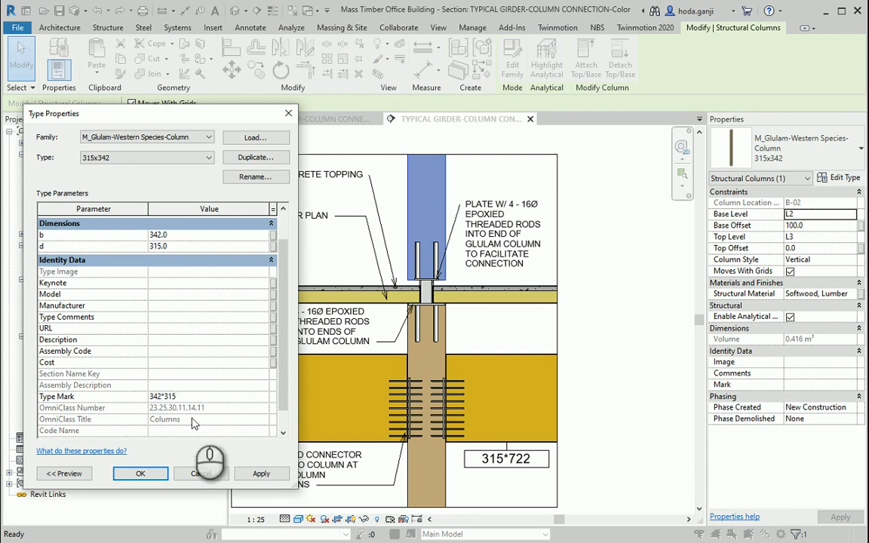
left_click(261, 473)
left_click(140, 473)
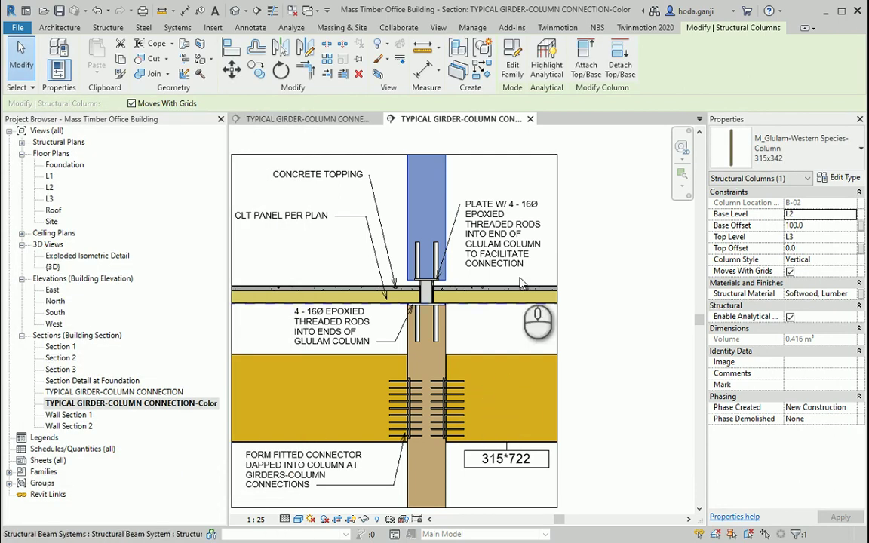
left_click(451, 140)
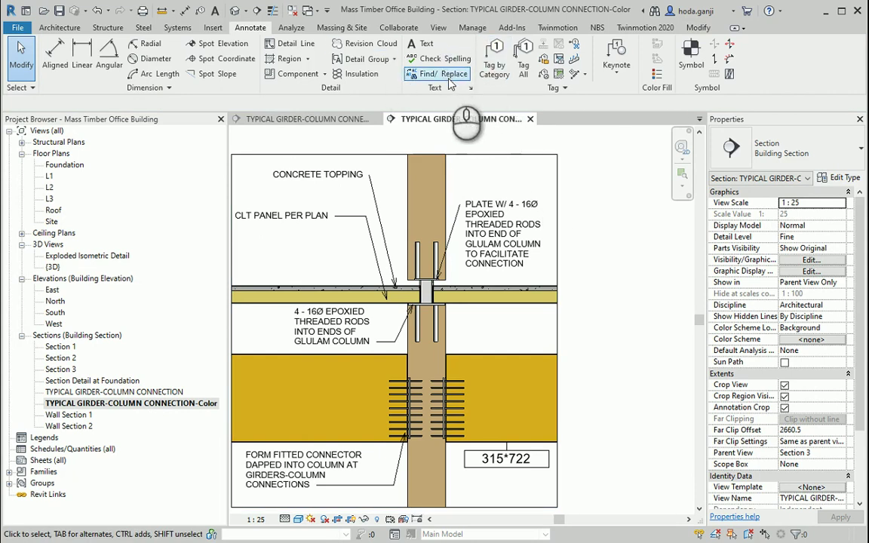
Step: Start tagging the lower column by category and browse to the Canada library's Annotations > Structural folder for a column tag
left_click(494, 60)
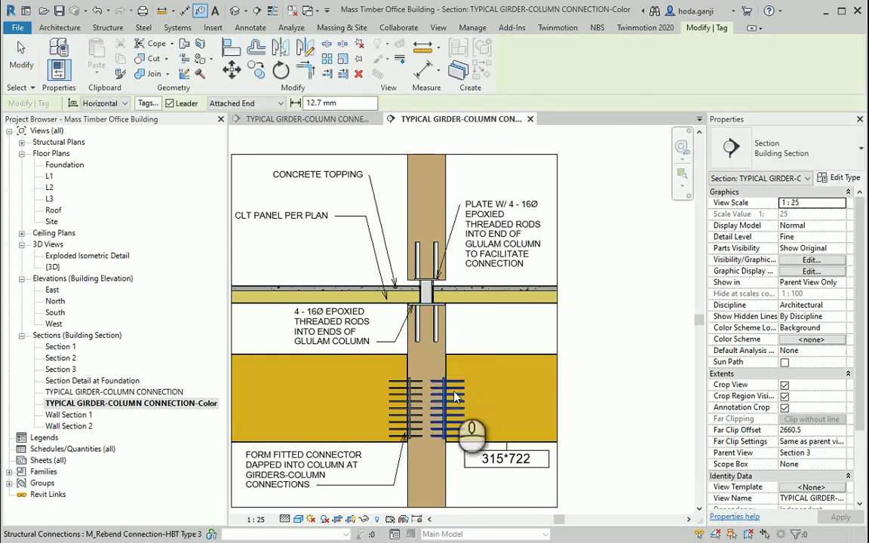
left_click(445, 496)
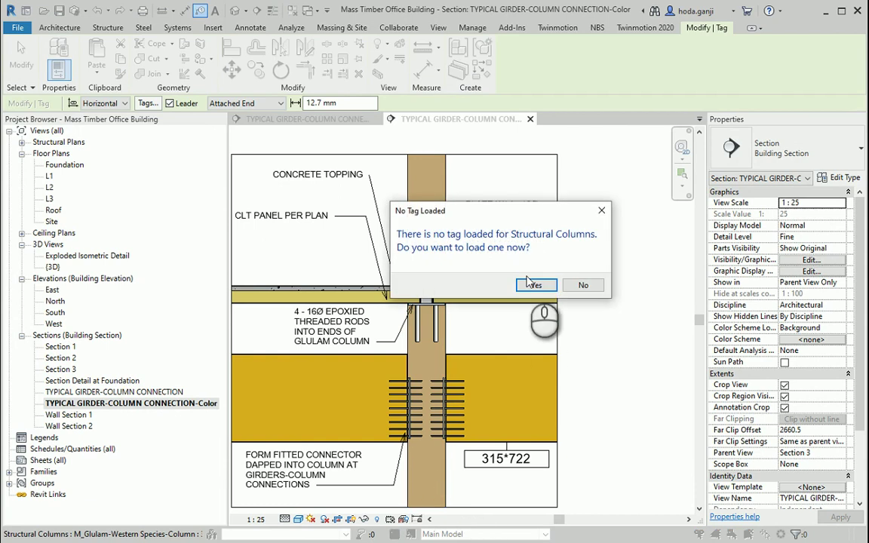
left_click(532, 284)
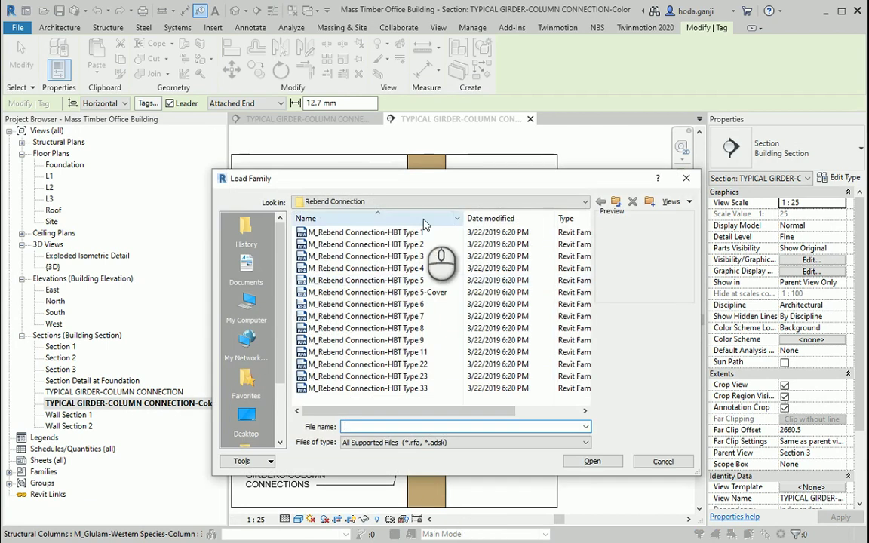
left_click(585, 202)
left_click(557, 286)
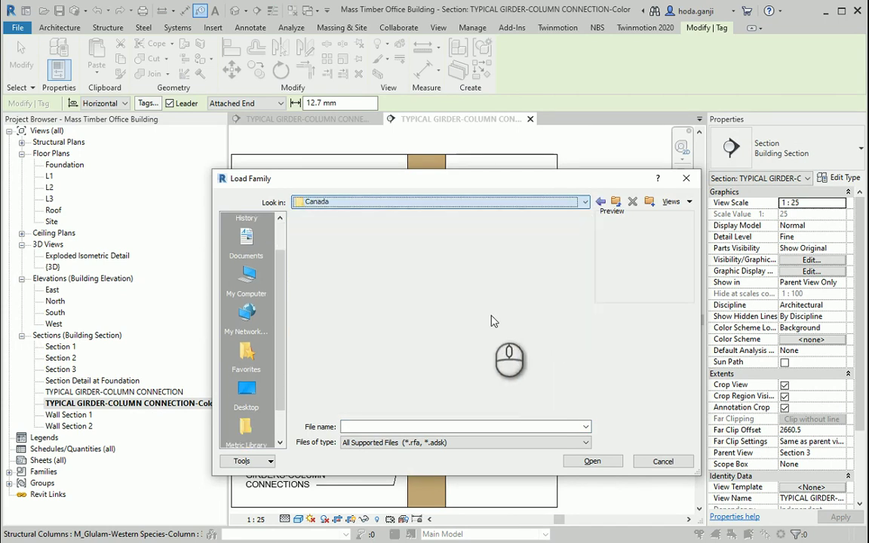
scroll(494, 325, "down", 10)
scroll(366, 240, "up", 10)
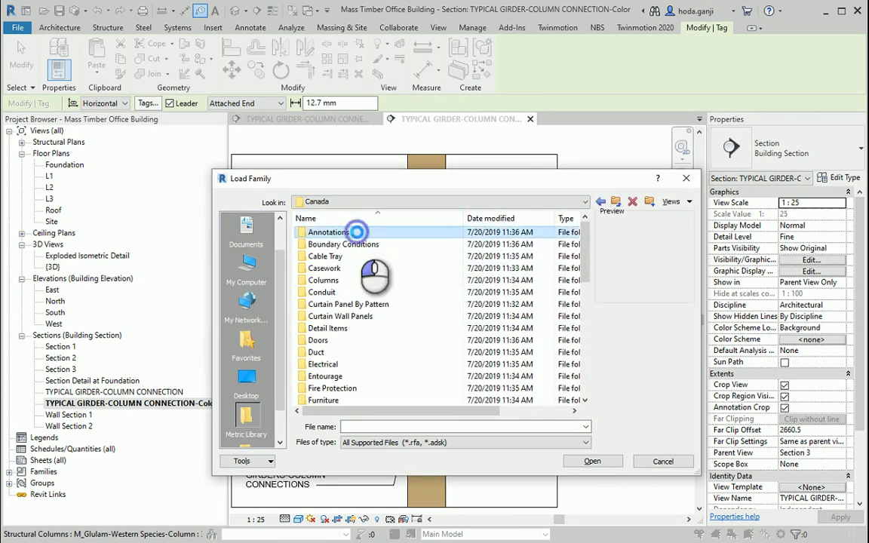
double_click(332, 232)
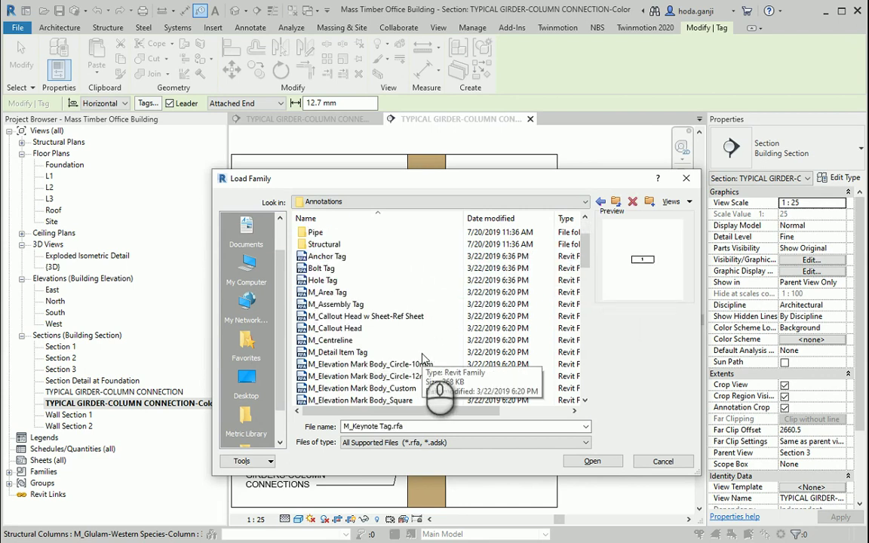
scroll(423, 359, "up", 1)
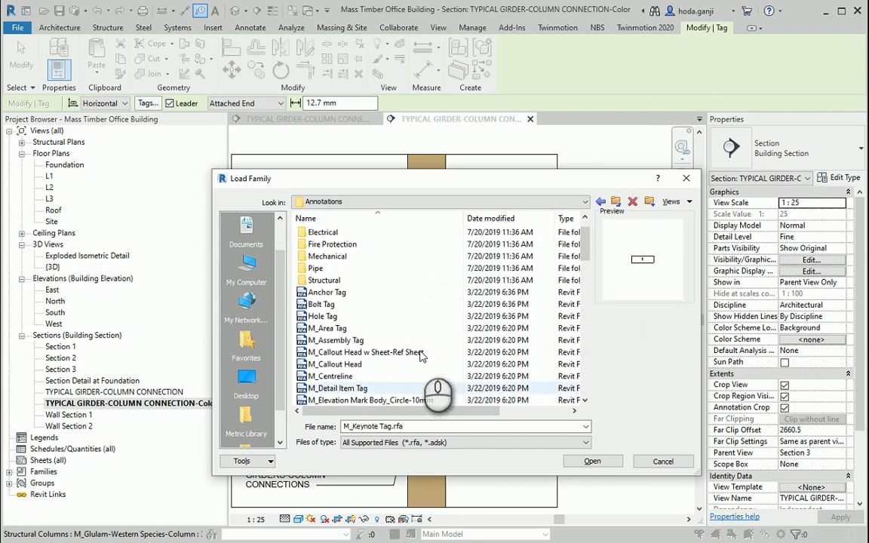
double_click(332, 279)
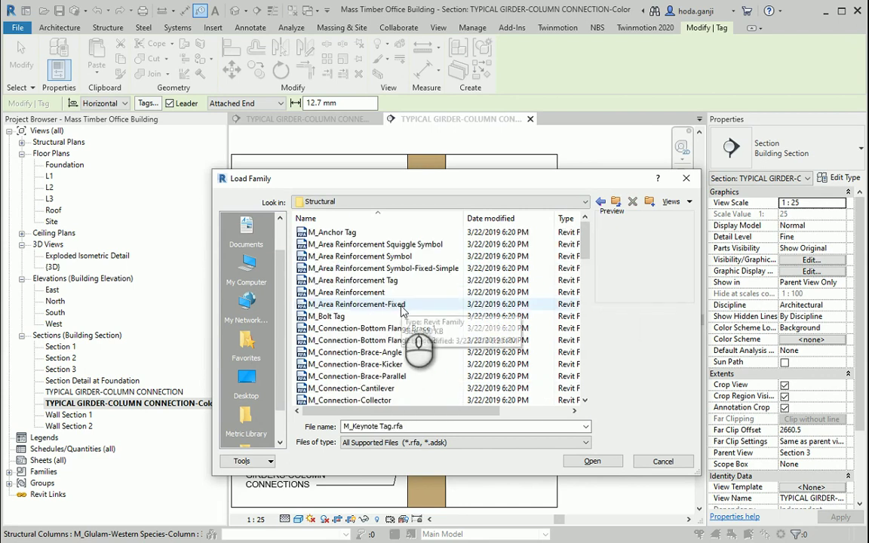
Step: Load the M_Structural Column Tag family from the Structural annotations folder
scroll(402, 311, "down", 10)
scroll(403, 310, "down", 10)
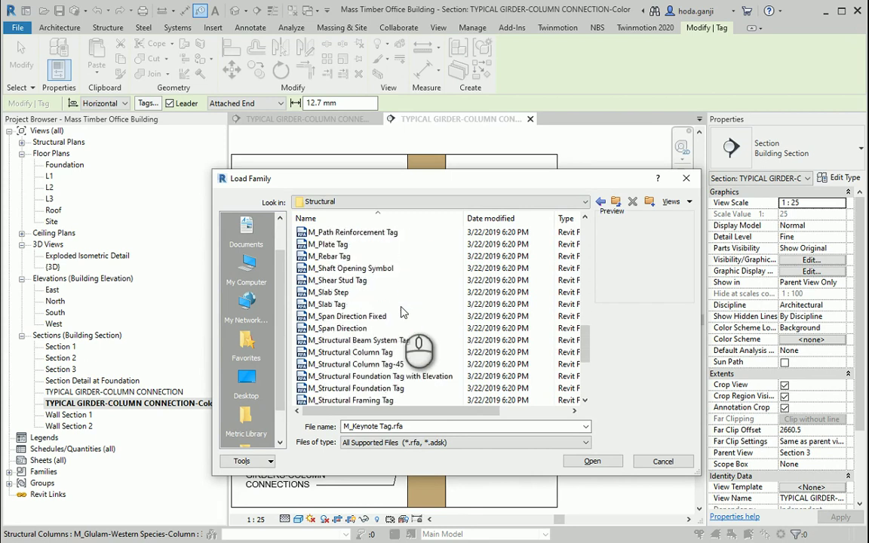
scroll(403, 317, "up", 1)
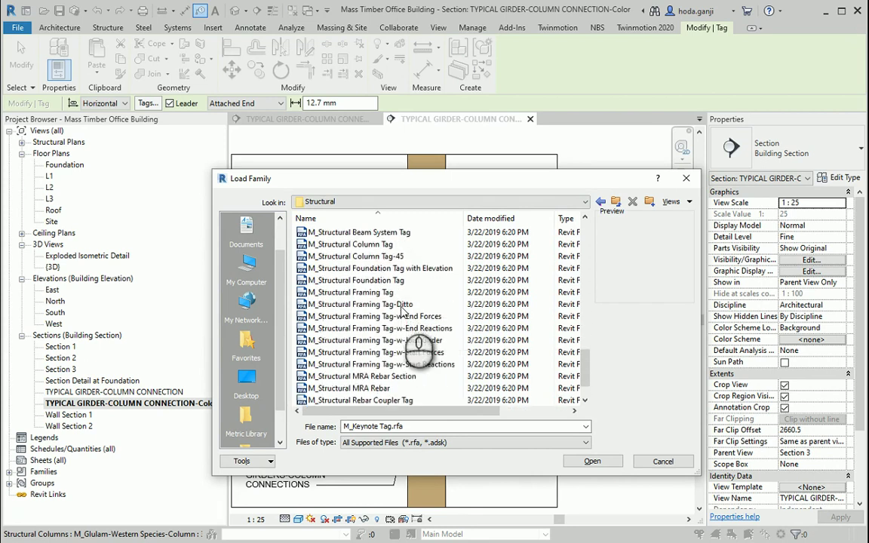
left_click(355, 245)
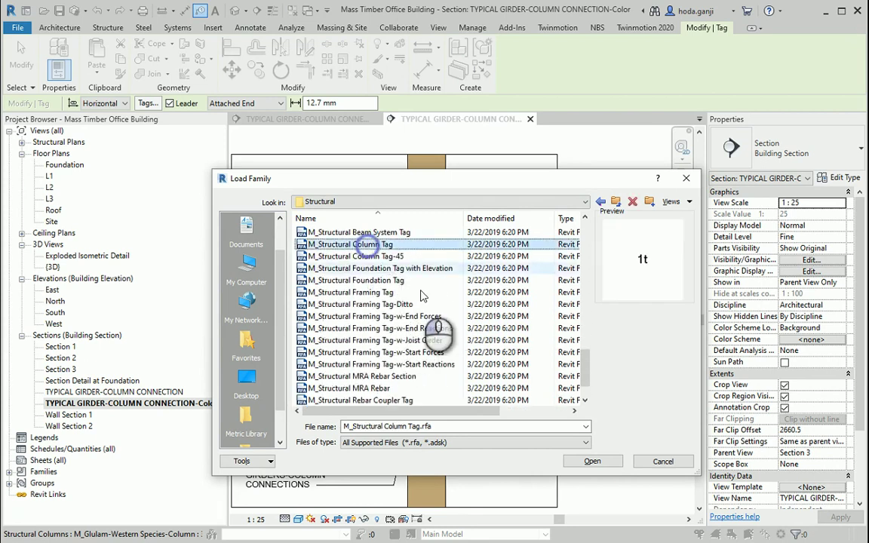
left_click(590, 461)
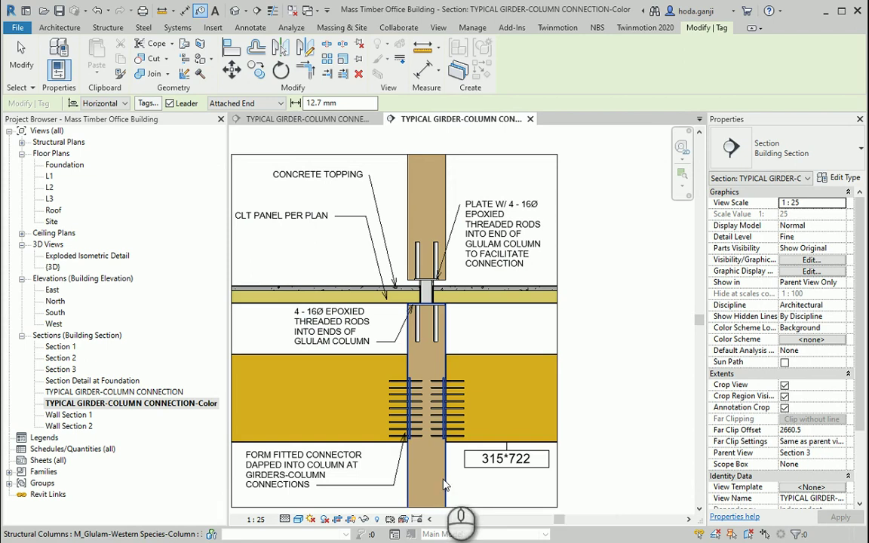
Step: Place a horizontal structural column tag with a leader on the lower column, just below the crop boundary
scroll(489, 191, "down", 1)
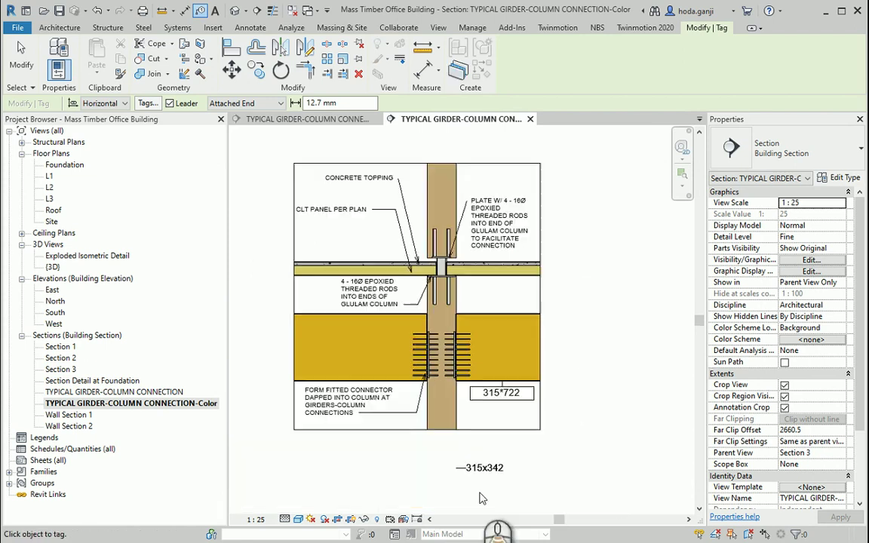
scroll(480, 498, "up", 3)
left_click(482, 410)
key("Escape")
Step: Extend the lower edge of the section's crop region downward so it encloses the column tag
left_click(504, 351)
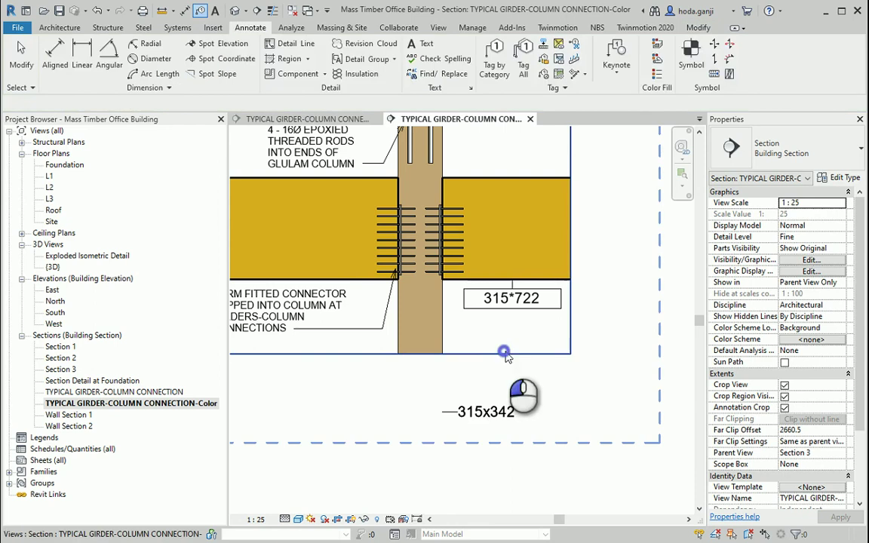
left_click_drag(383, 354, 382, 425)
left_click_drag(383, 425, 383, 425)
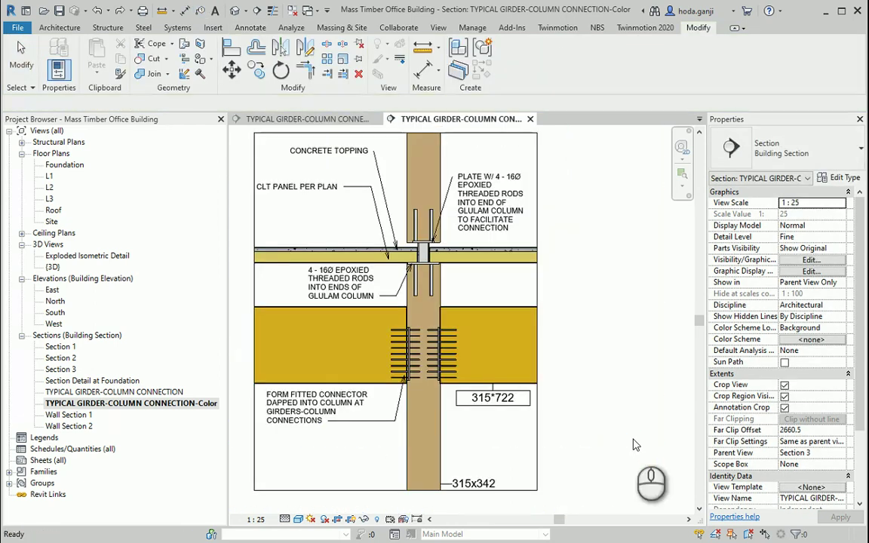
key("Escape")
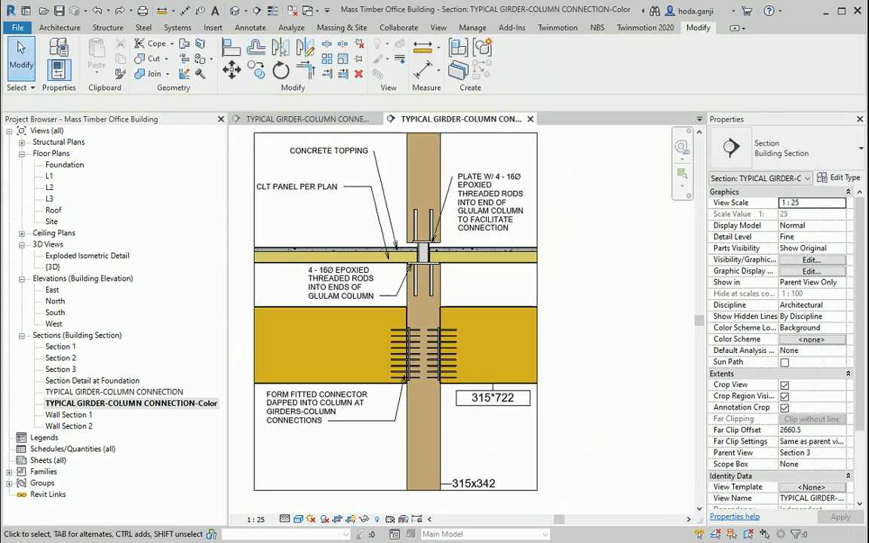